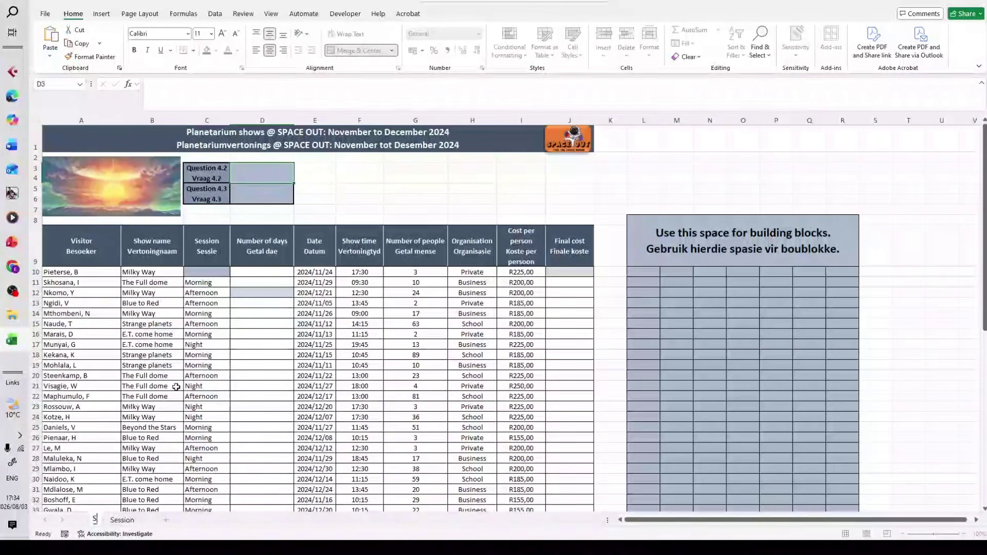
Finish renaming the first worksheet as Shows and confirm the new name.
text(ows)
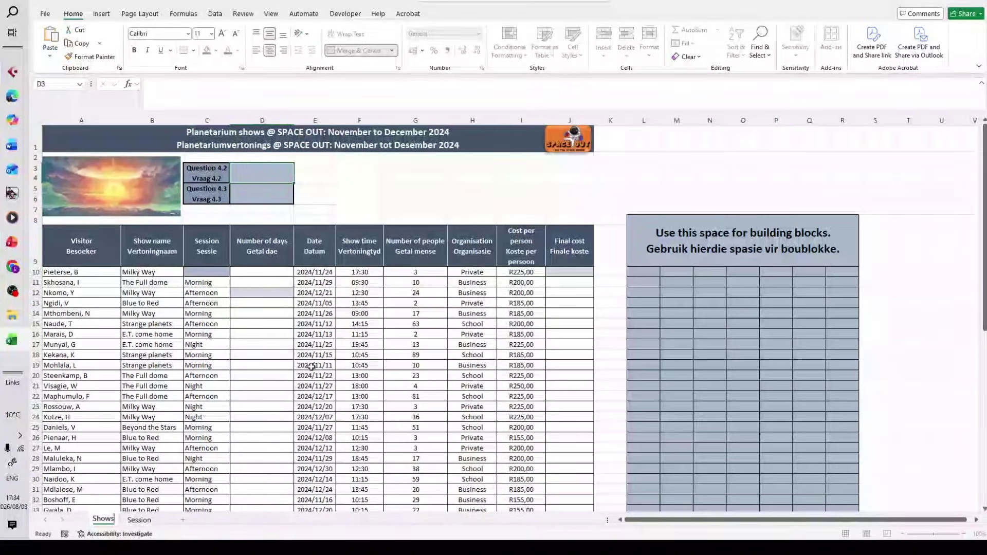
click(301, 407)
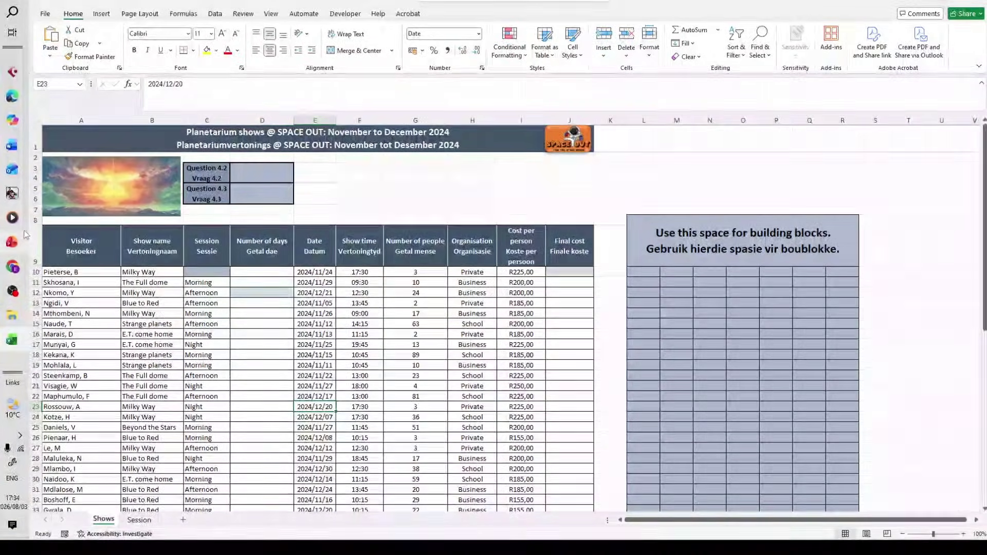
Read question 4.2 on the 4SHOWS slide in PowerPoint and return to the Excel workbook.
mouse_move(26, 242)
mouse_move(70, 252)
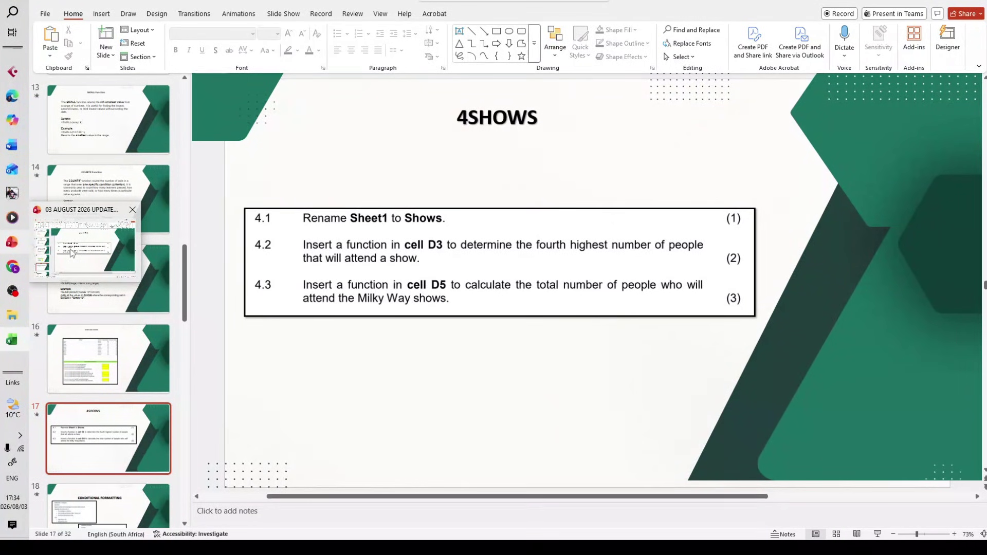
click(12, 339)
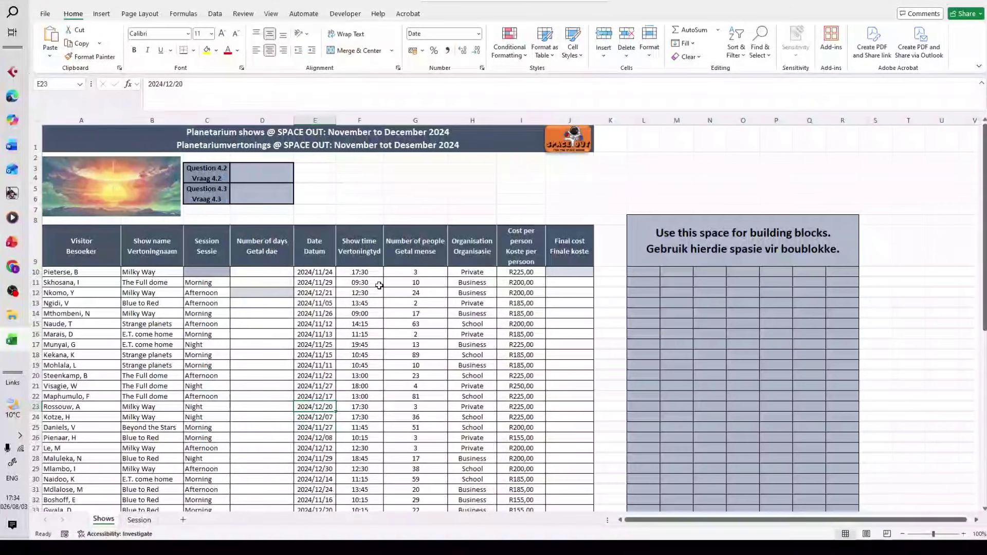
Insert a LARGE function in cell D3 with array G10:G62 and K set to 4.
click(254, 169)
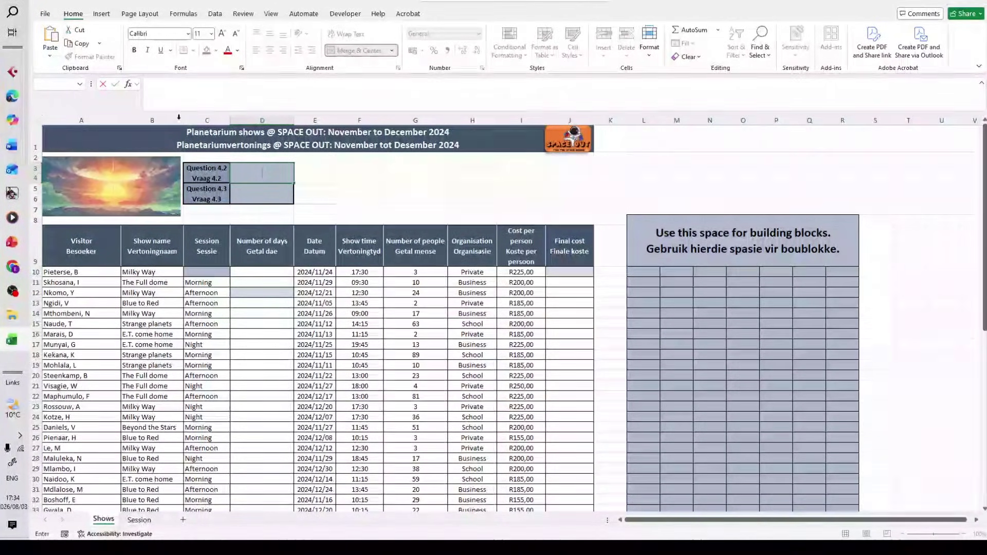
key(shift+F3)
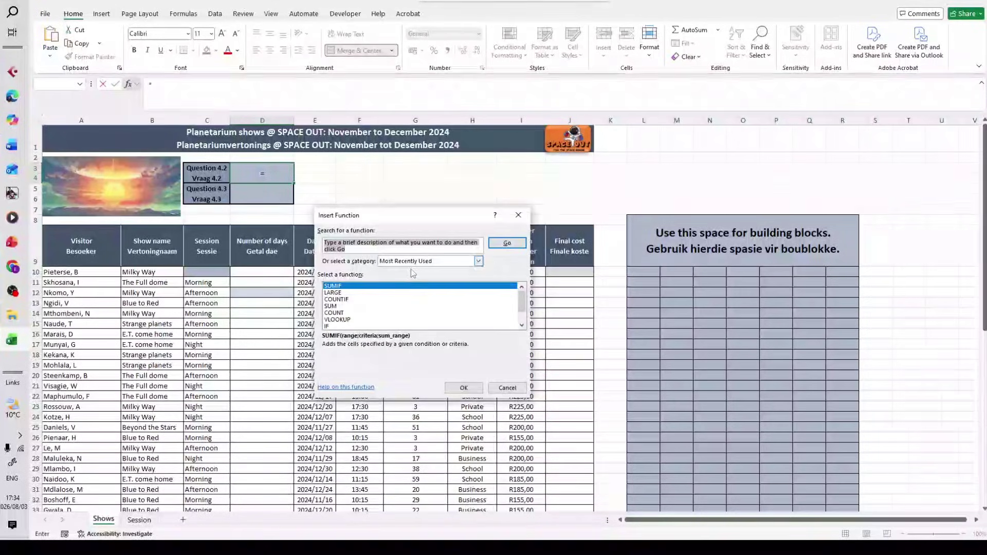
double_click(358, 298)
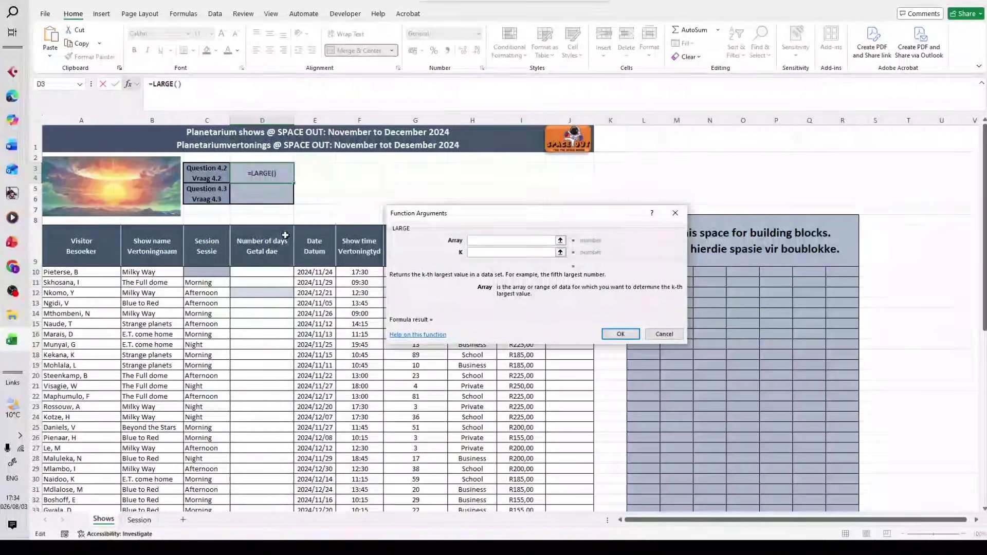
drag(411, 280, 498, 266)
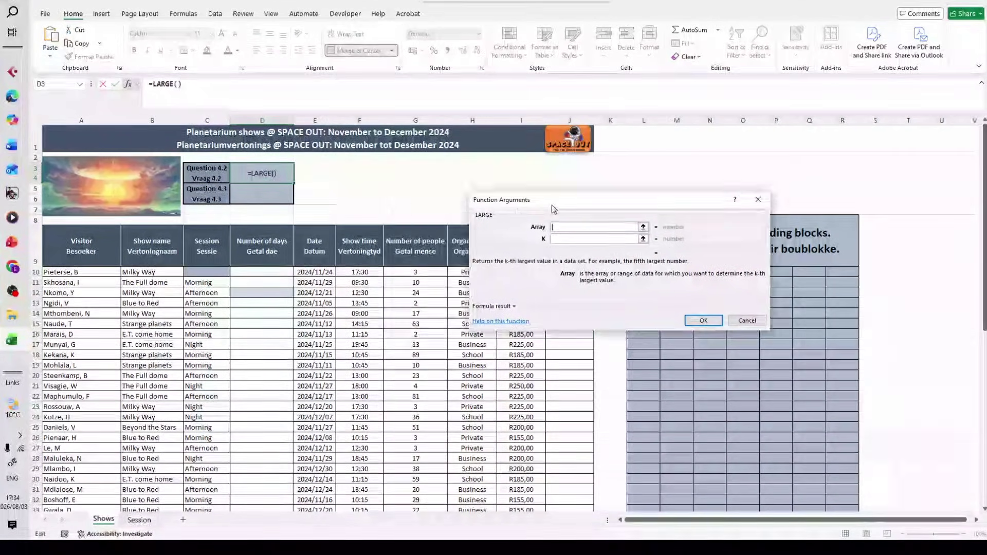
drag(415, 271, 398, 483)
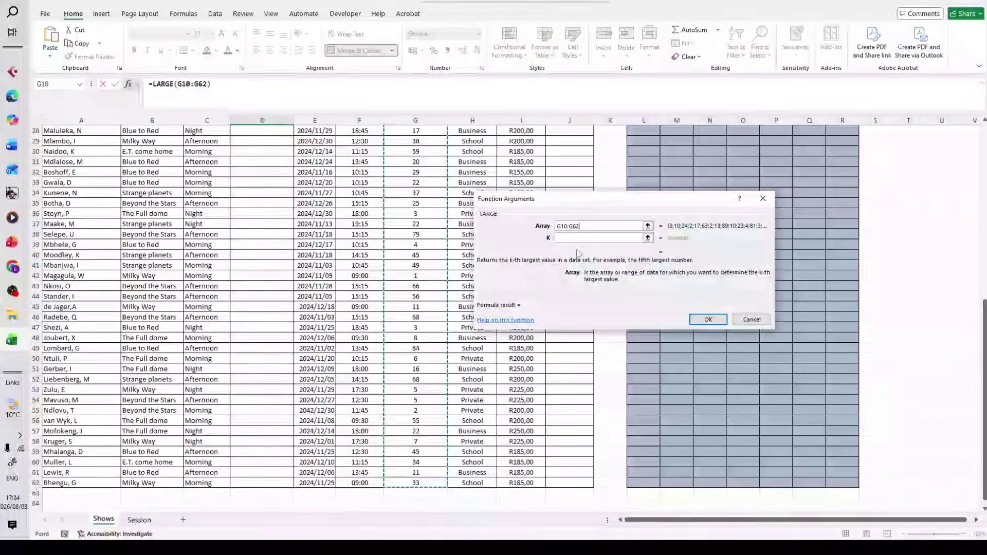
click(583, 238)
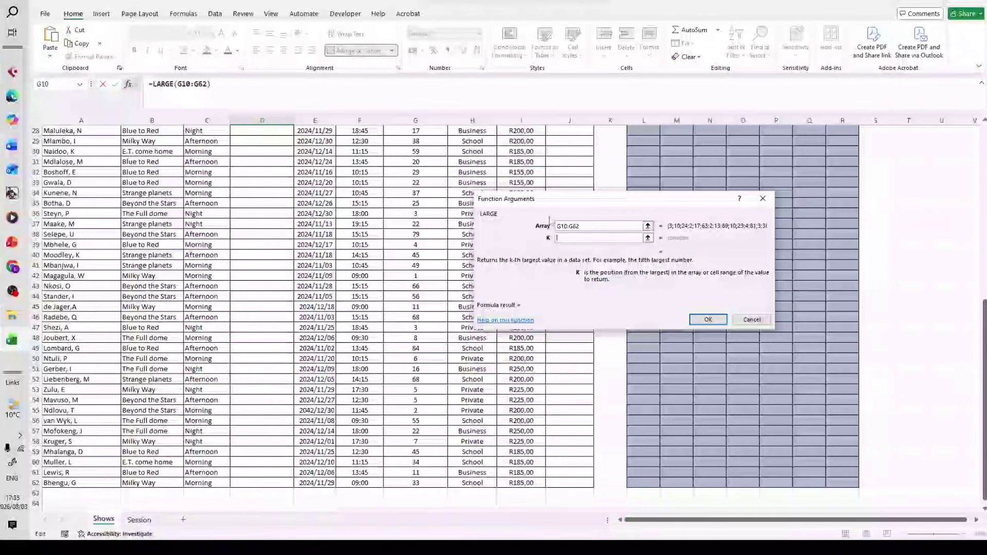
text(4)
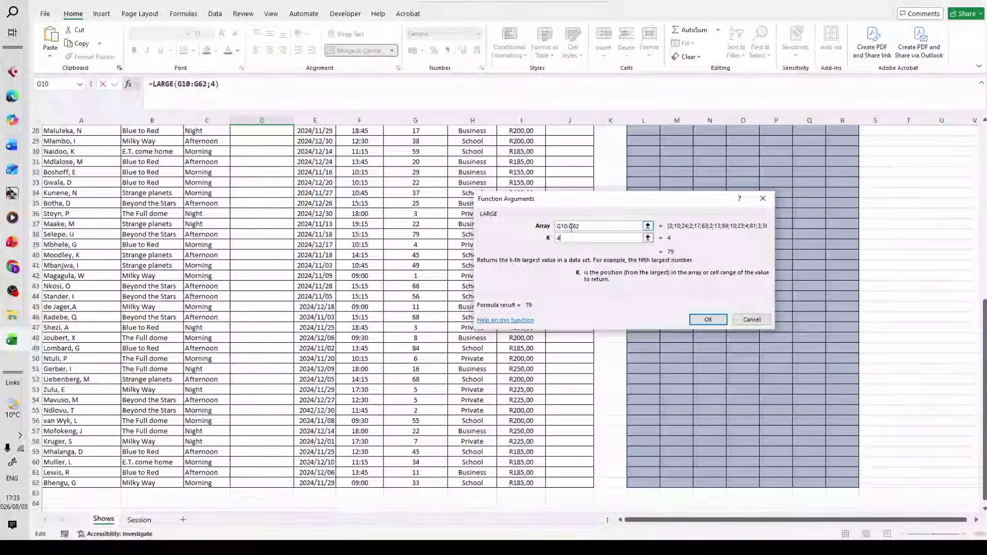
click(591, 226)
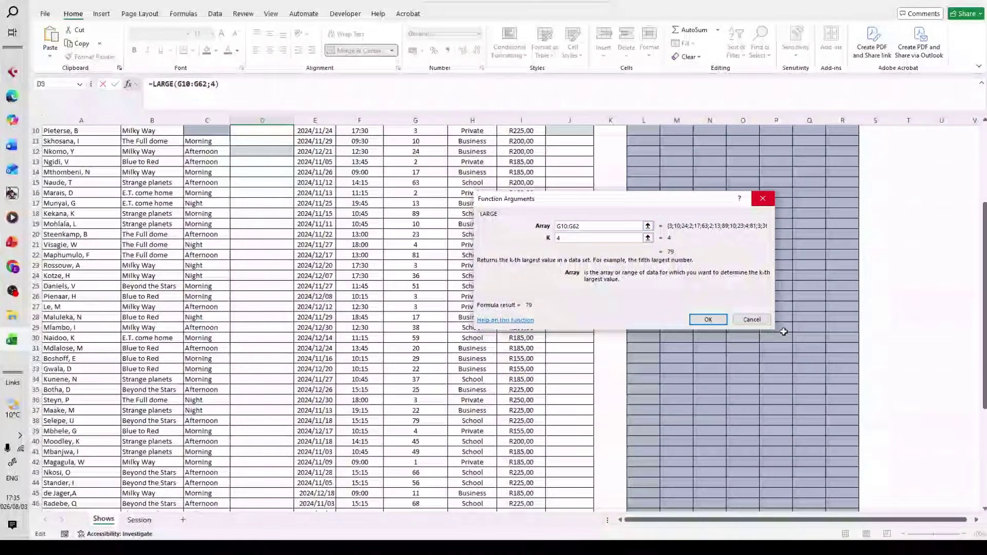
click(709, 319)
Read question 4.3 on the PowerPoint slide and return to the Excel workbook with cell D5 selected.
scroll(710, 319, up, 1)
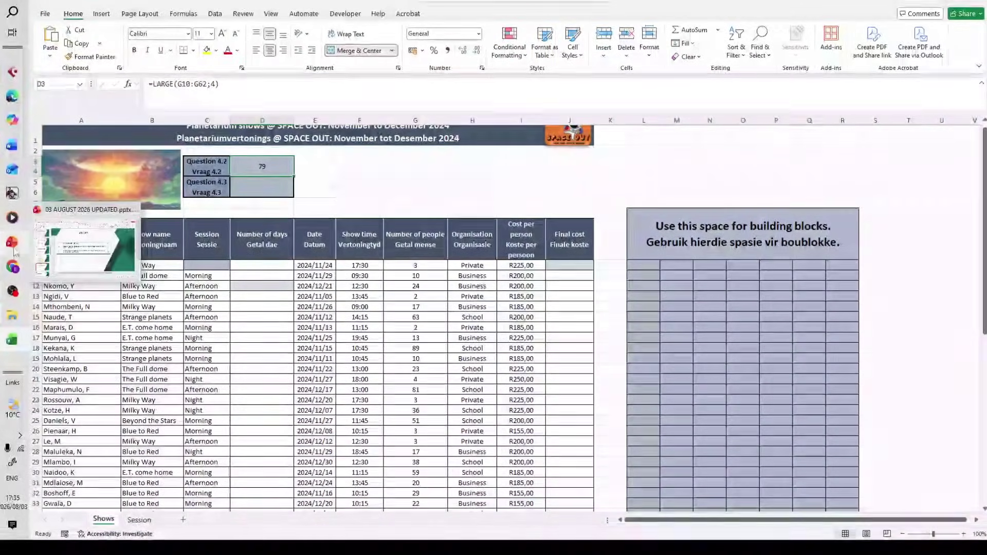
click(90, 260)
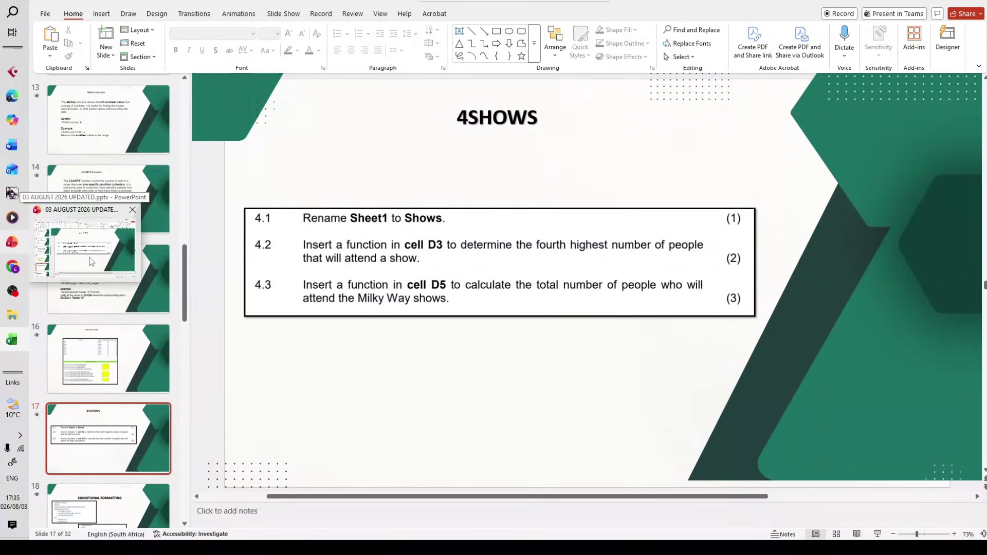
key(alt+Tab)
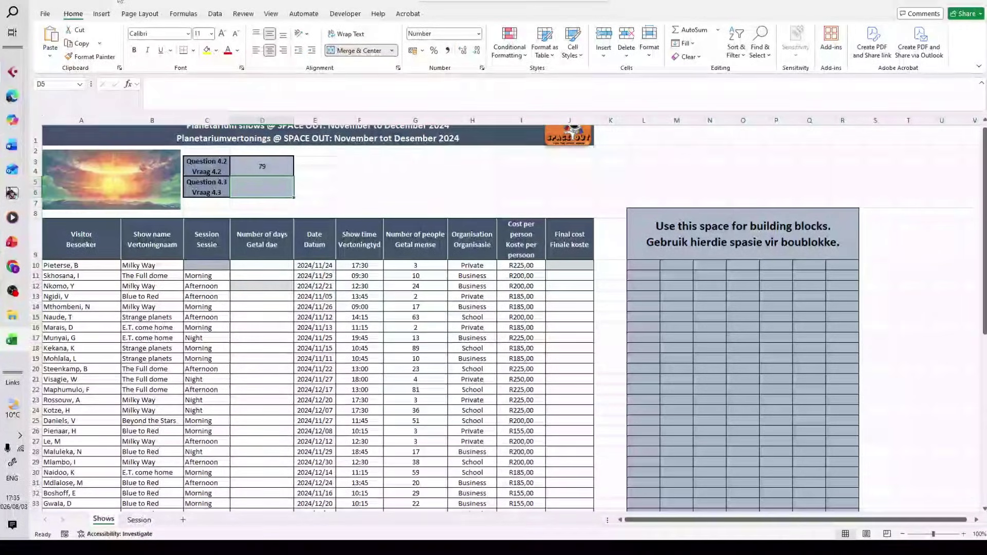
click(11, 241)
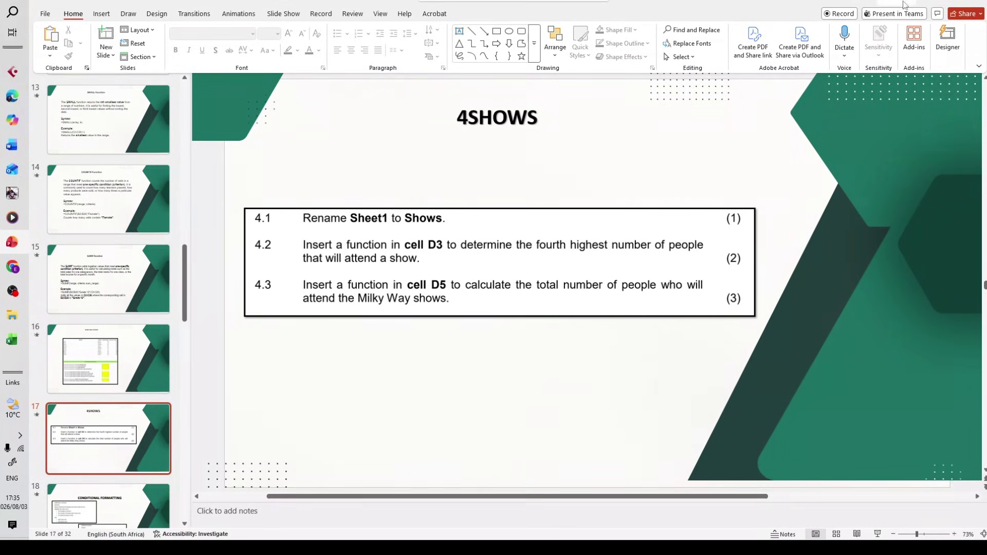
click(930, 2)
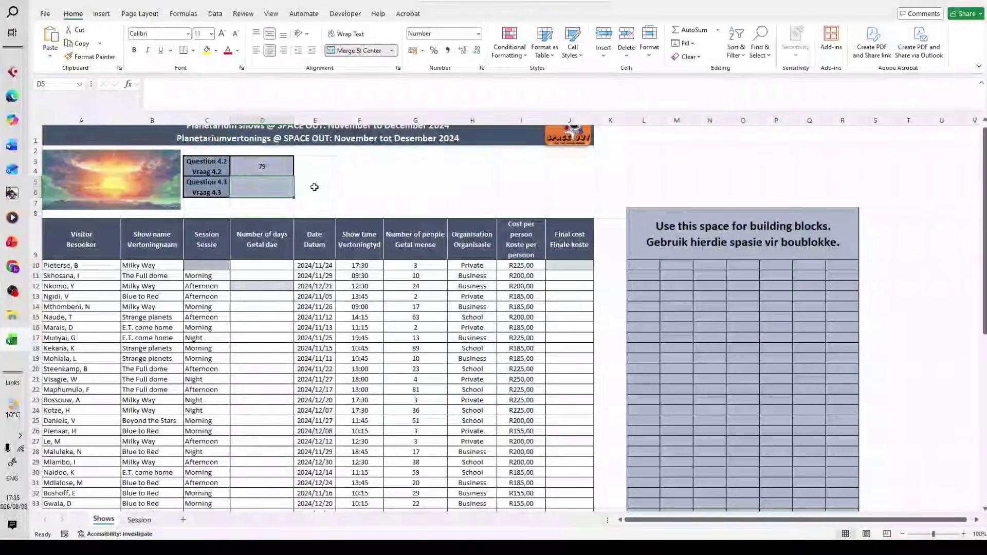
Start a SUMIF function in cell D5 with range B10:B62 and the criterion Milky Way.
click(128, 84)
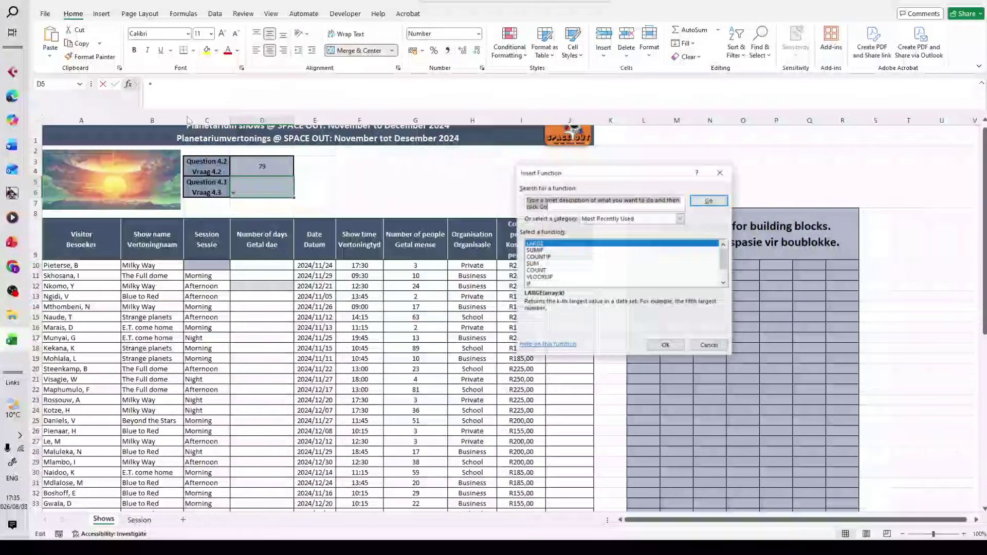
double_click(537, 250)
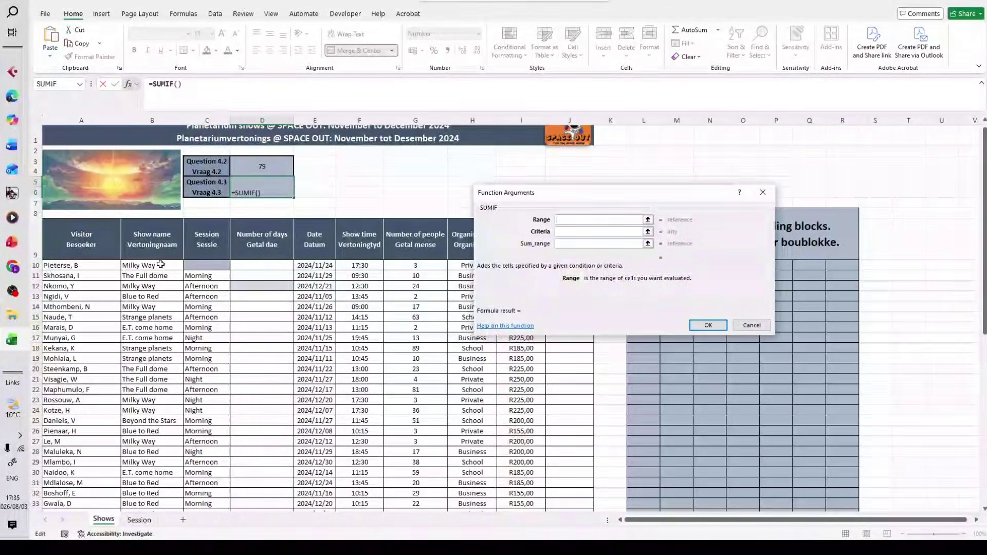
drag(160, 265, 154, 544)
click(577, 232)
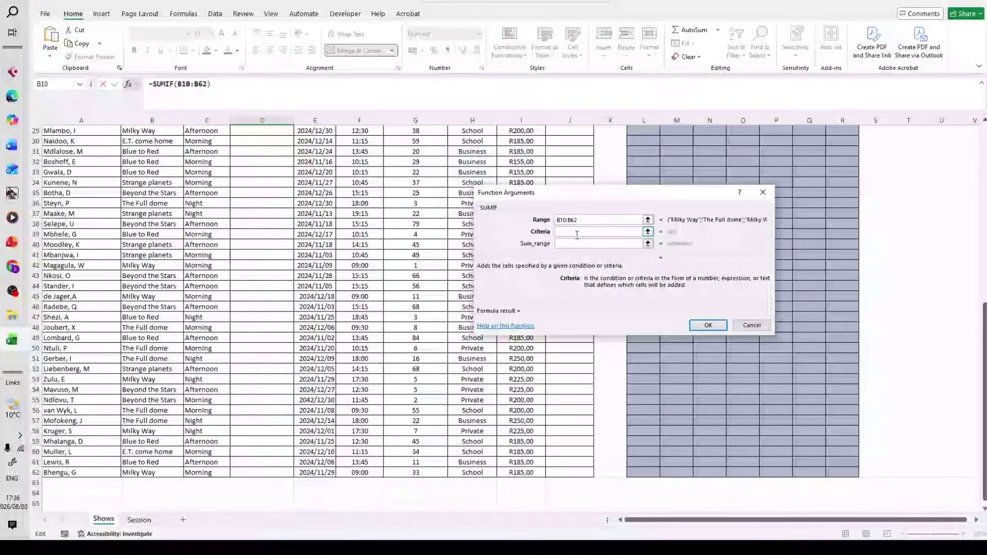
scroll(123, 265, up, 7)
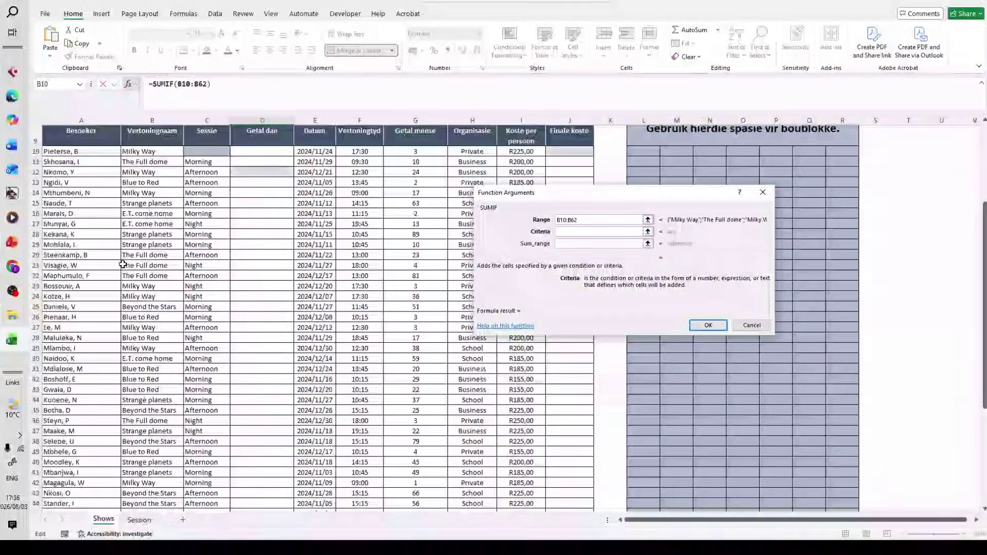
text(Mil)
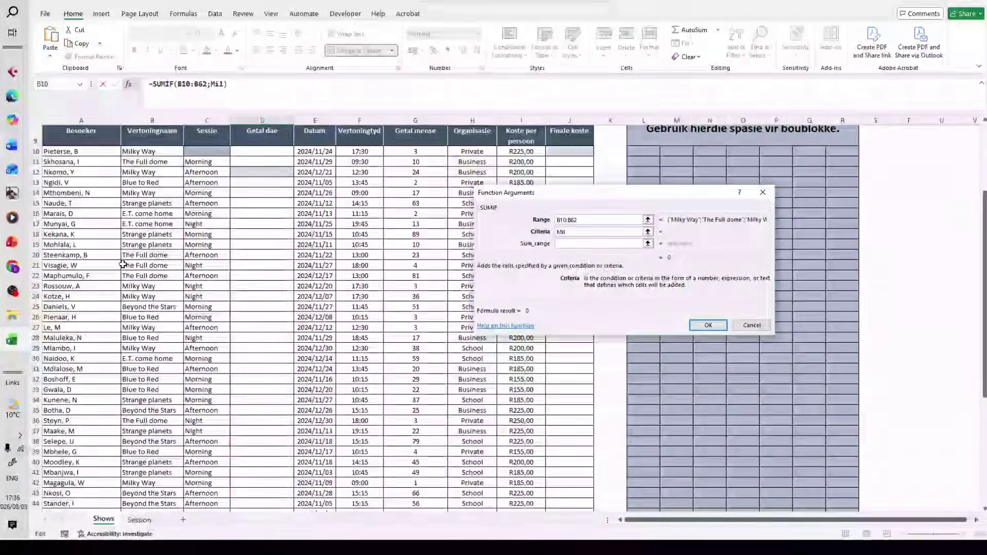
text(ky Way)
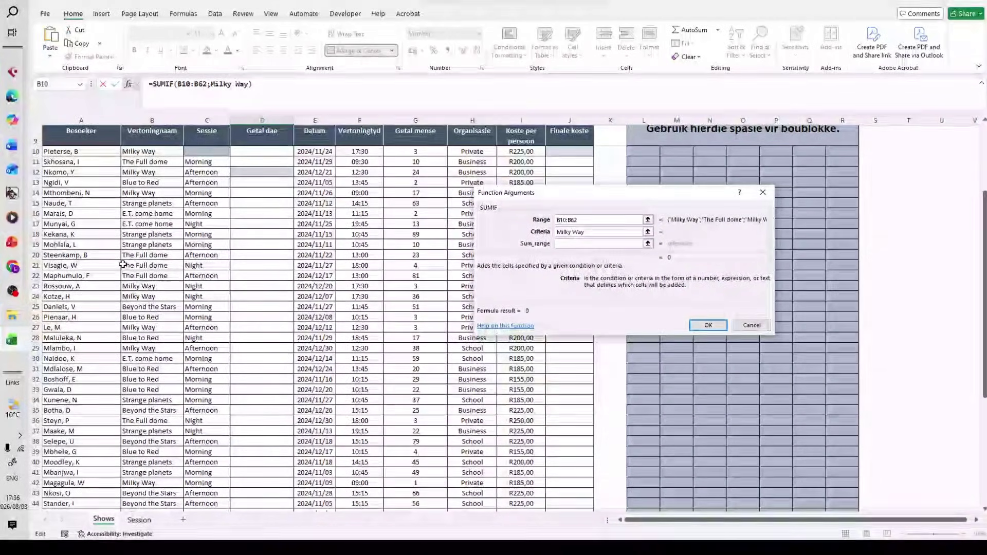
Set the SUMIF sum range to the Number of people values in G10:G62 and complete the function.
click(570, 244)
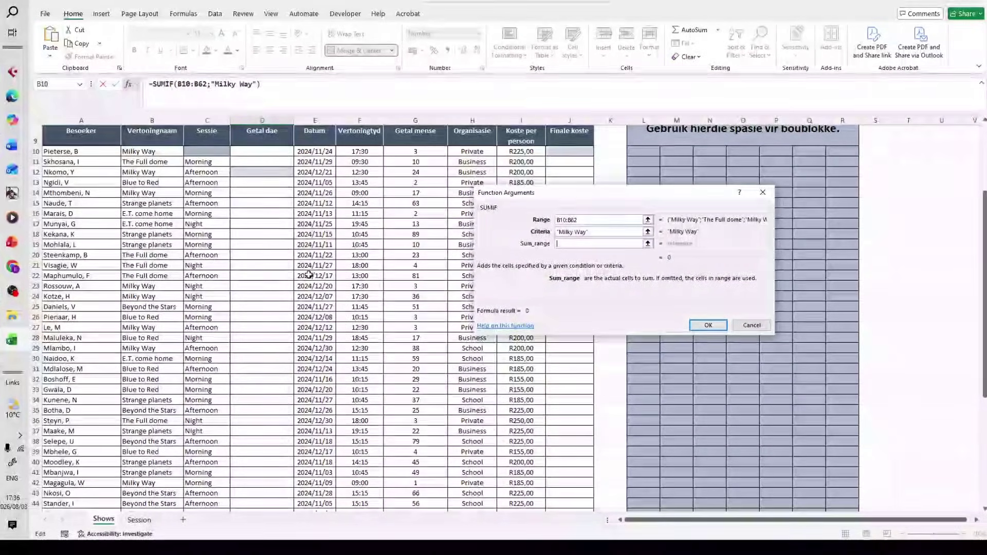
scroll(310, 275, up, 3)
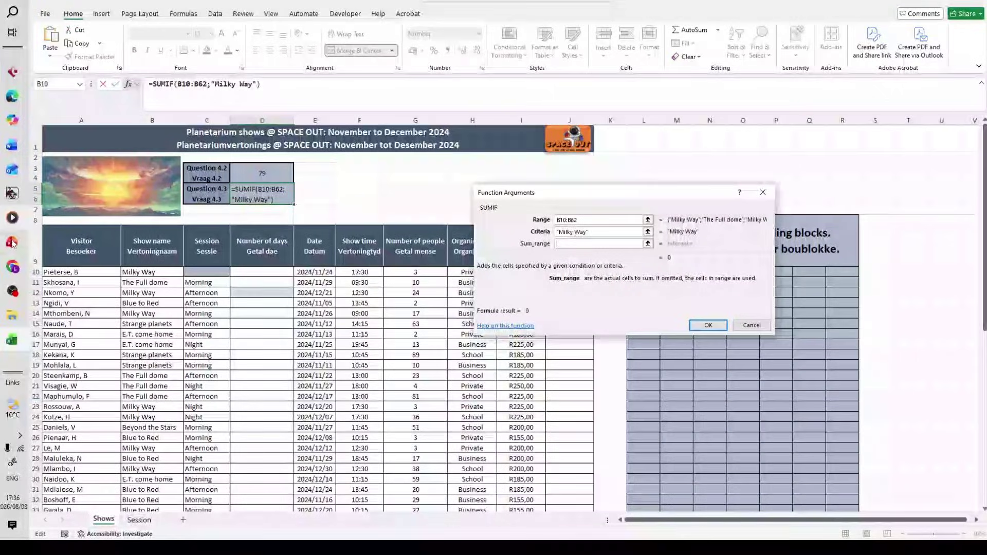
click(74, 245)
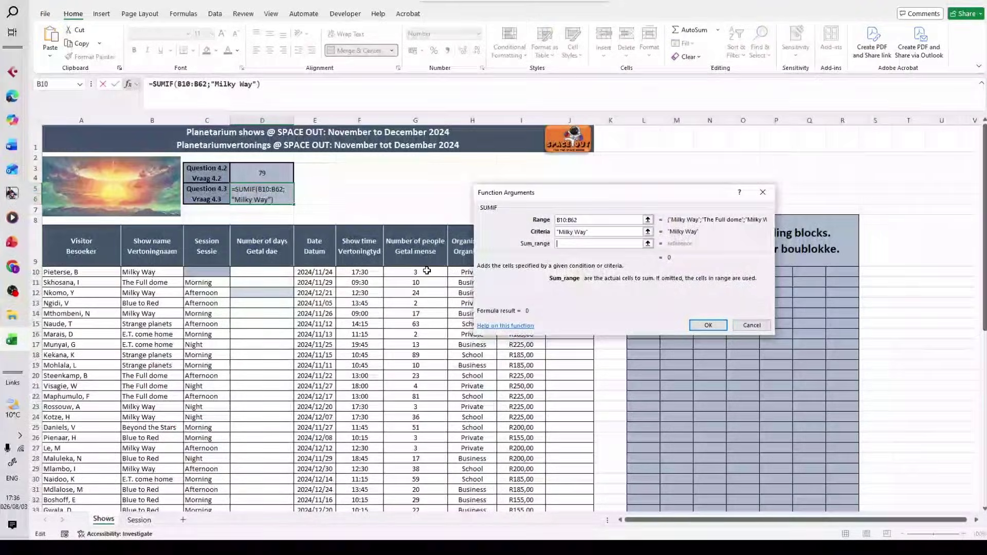
drag(427, 270, 414, 483)
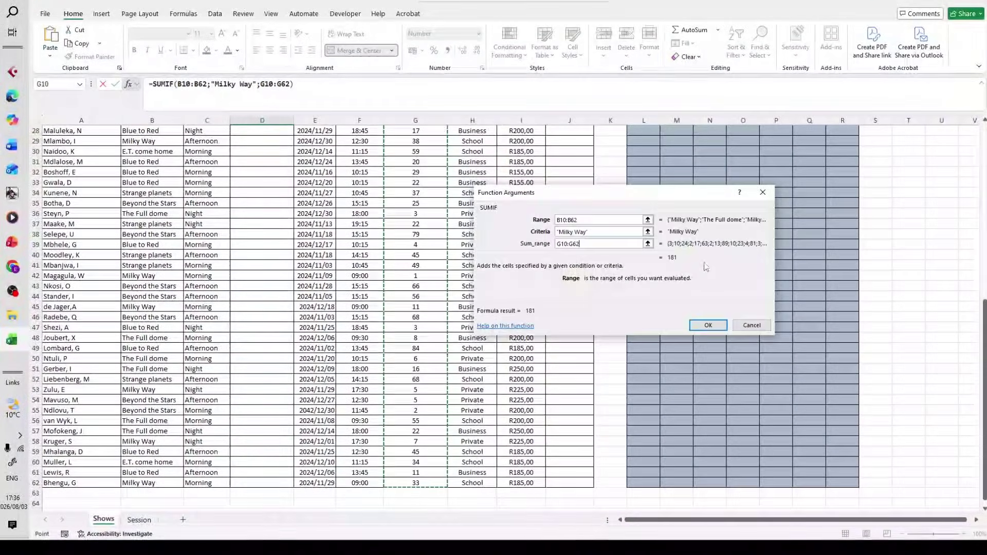
click(709, 326)
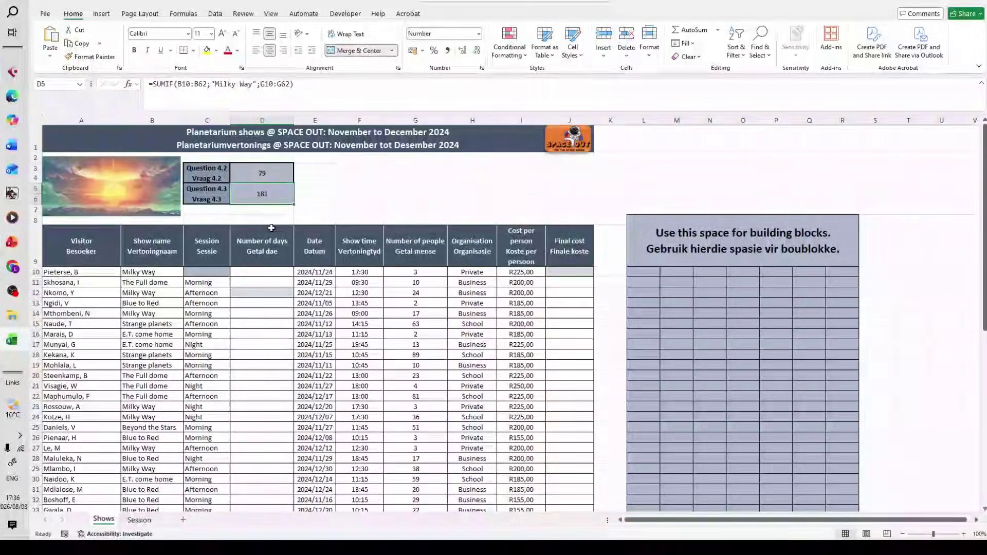
Switch to PowerPoint and show the CONDITIONAL FORMATTING slide to read its two questions.
scroll(299, 232, down, 1)
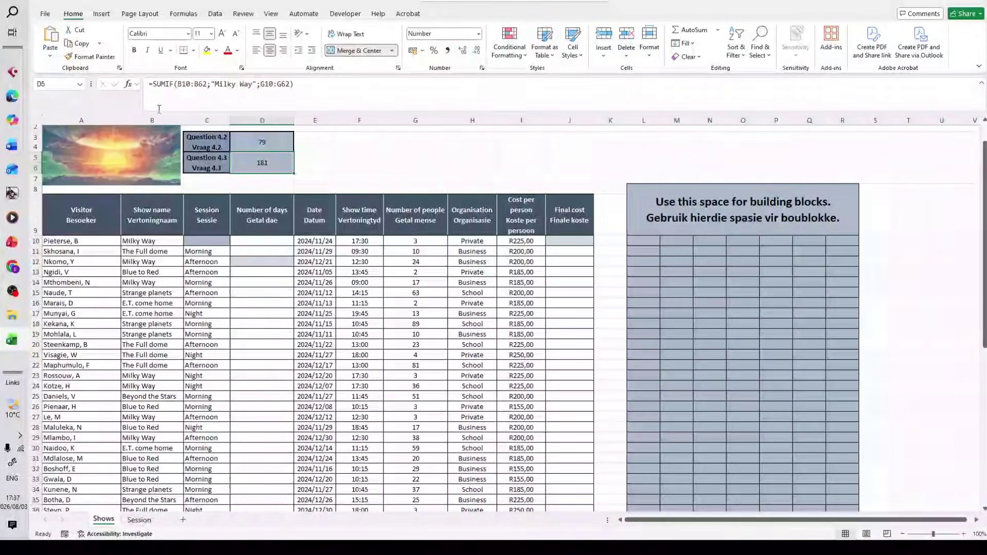
click(12, 241)
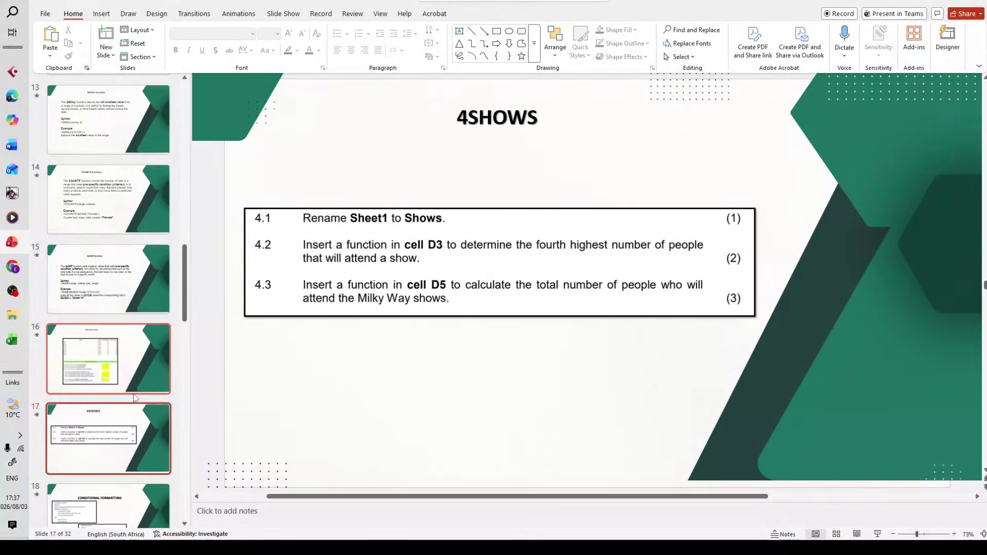
scroll(135, 399, down, 1)
scroll(135, 398, down, 1)
click(133, 443)
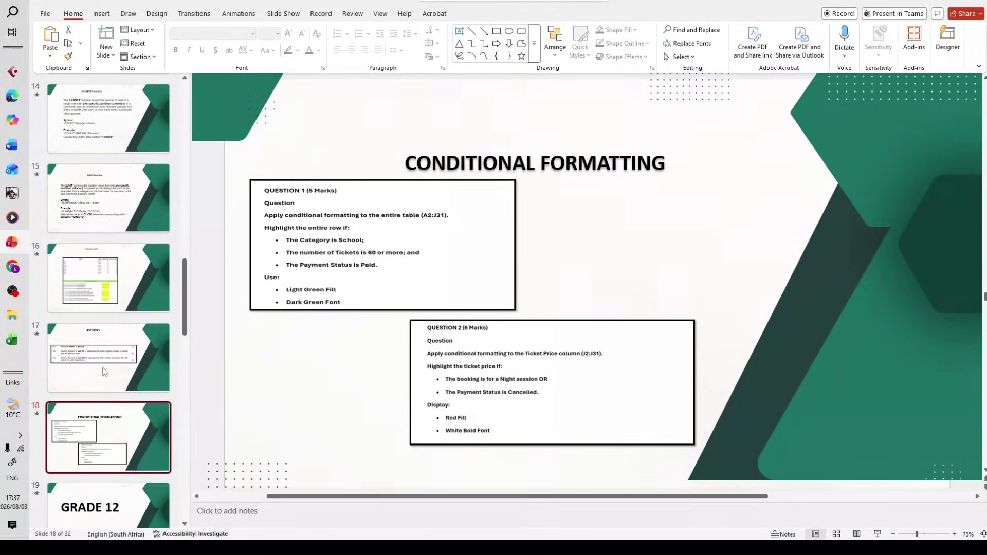
scroll(132, 409, up, 1)
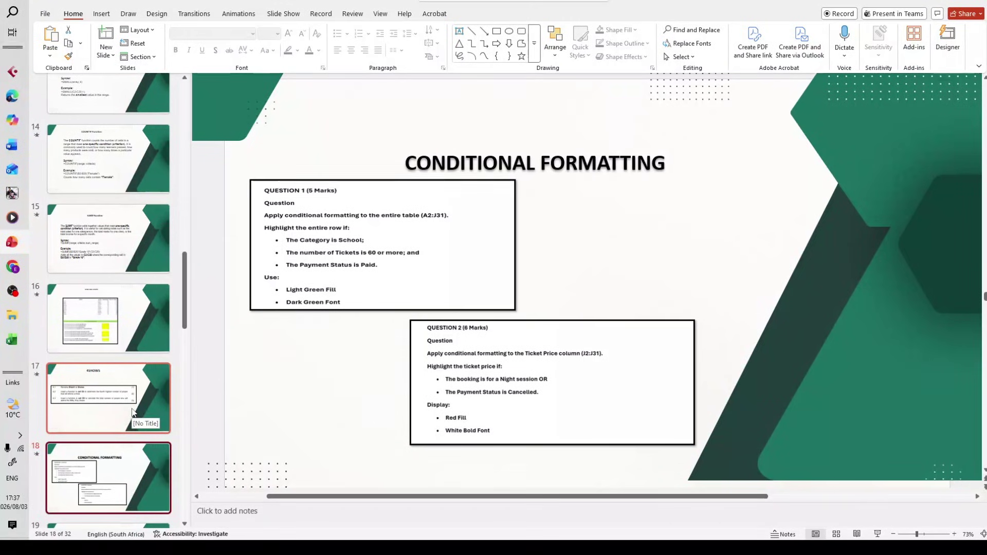
Switch to File Explorer and open CONDITIONAL FORMATTING.xlsx from the GRADE 11 folder in Excel.
mouse_move(2, 341)
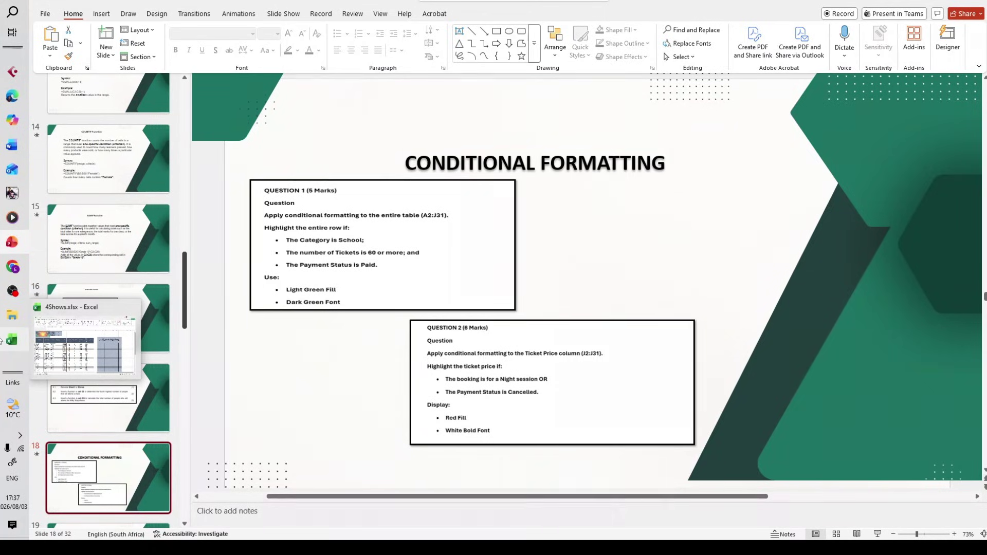
click(13, 315)
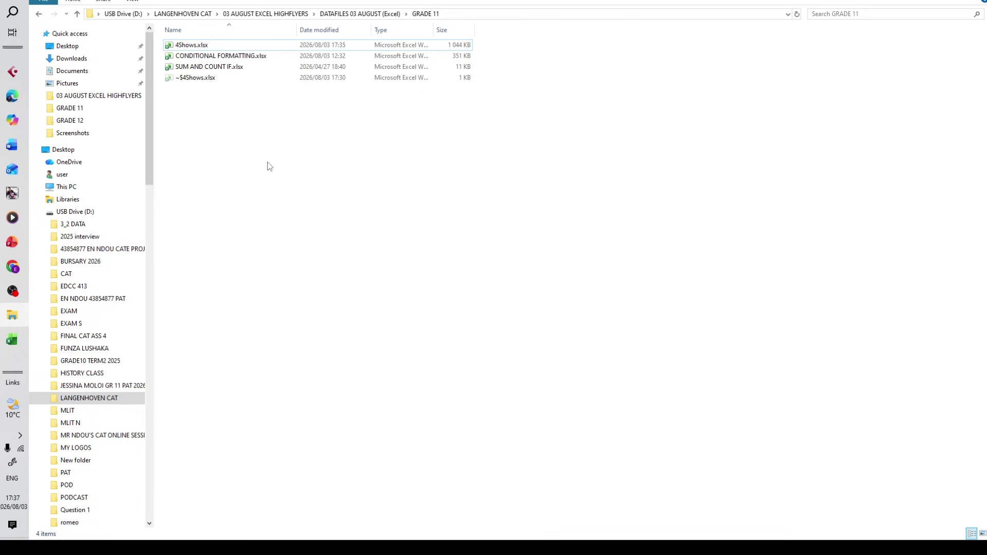
click(258, 60)
double_click(258, 61)
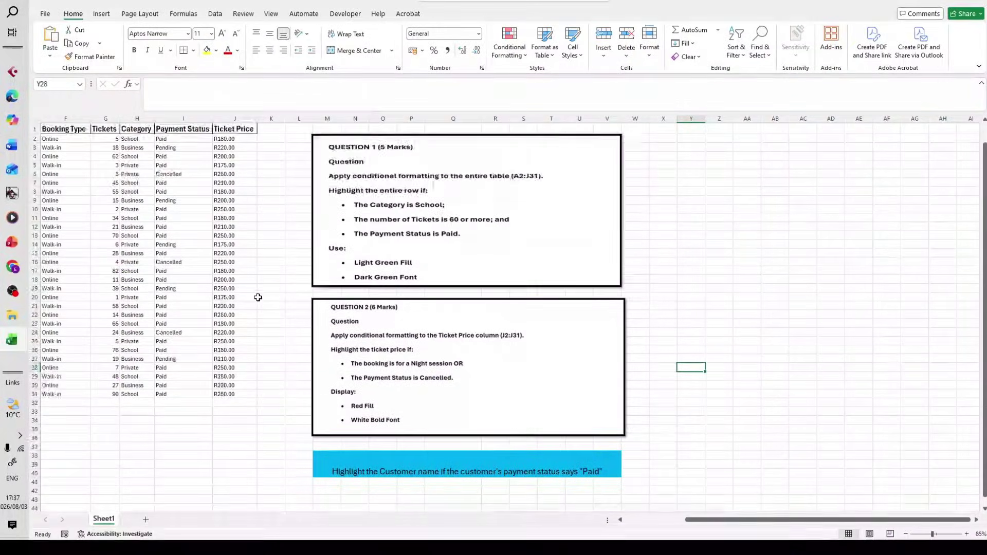
Review the exercise instructions beside the booking table, down to the blue task in M38 about highlighting paid customers.
scroll(258, 296, down, 6)
scroll(400, 419, up, 2)
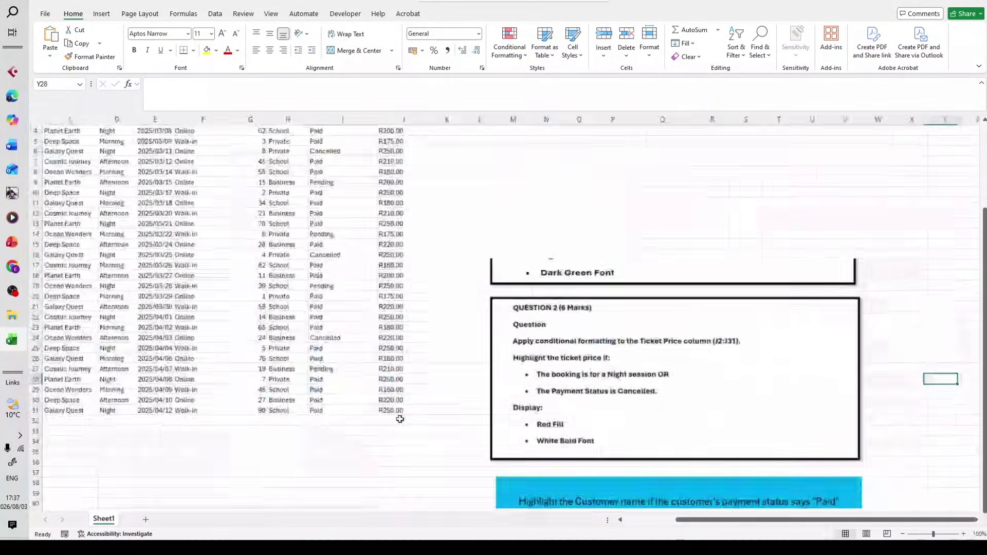
scroll(400, 419, down, 5)
drag(809, 520, 813, 515)
click(587, 355)
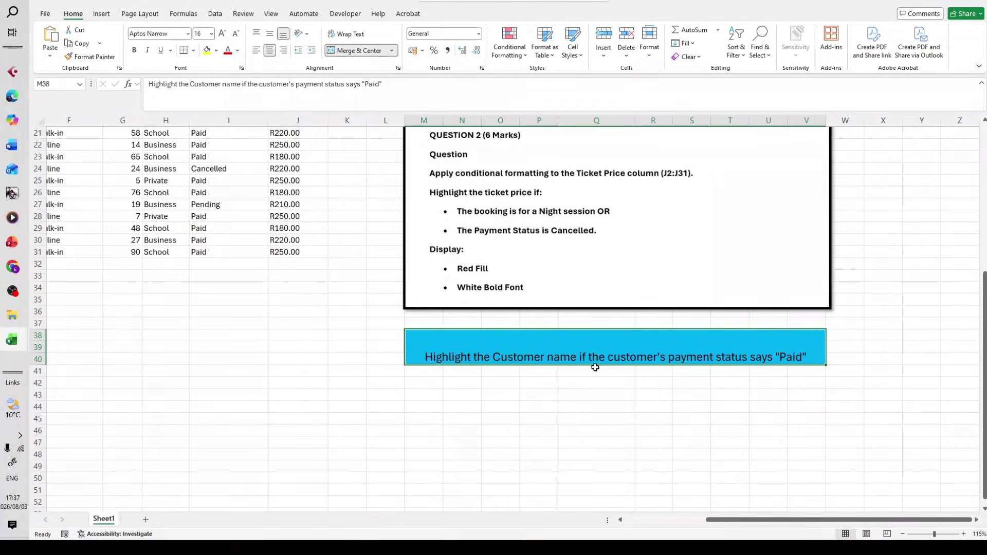
scroll(549, 386, down, 1)
scroll(512, 394, up, 1)
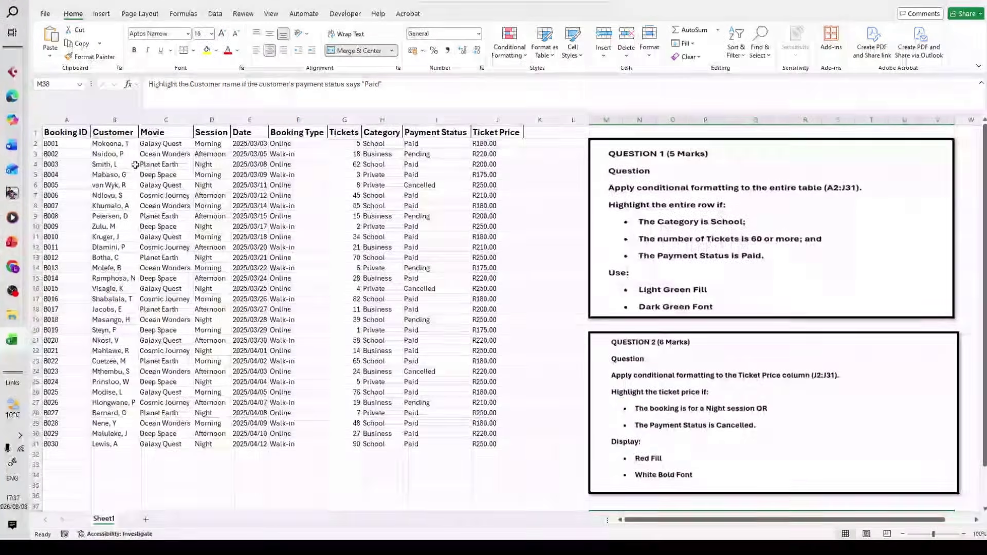
Start a formula-based conditional formatting rule for the customer names in B2:B31 with the formula =$I$2="Paid".
drag(111, 143, 112, 433)
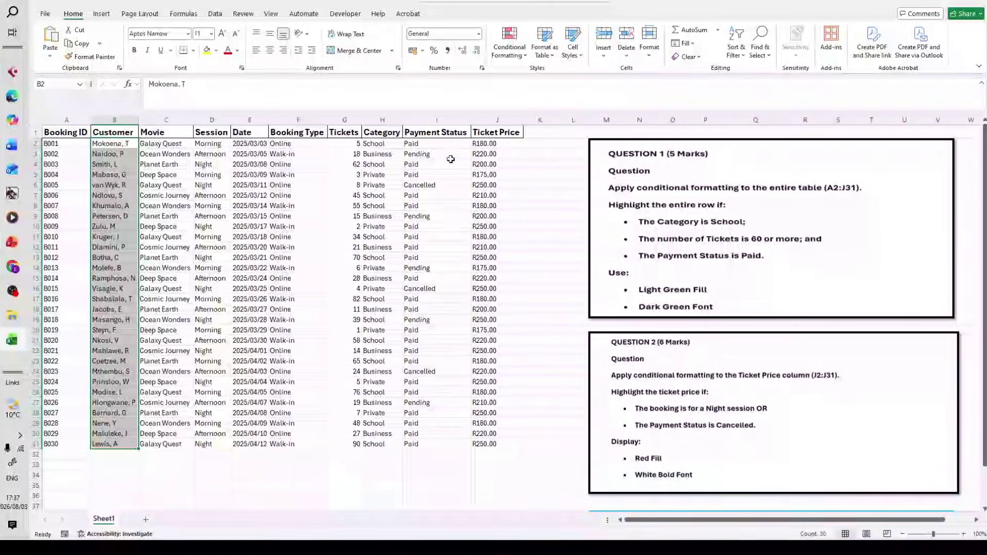
scroll(776, 368, down, 2)
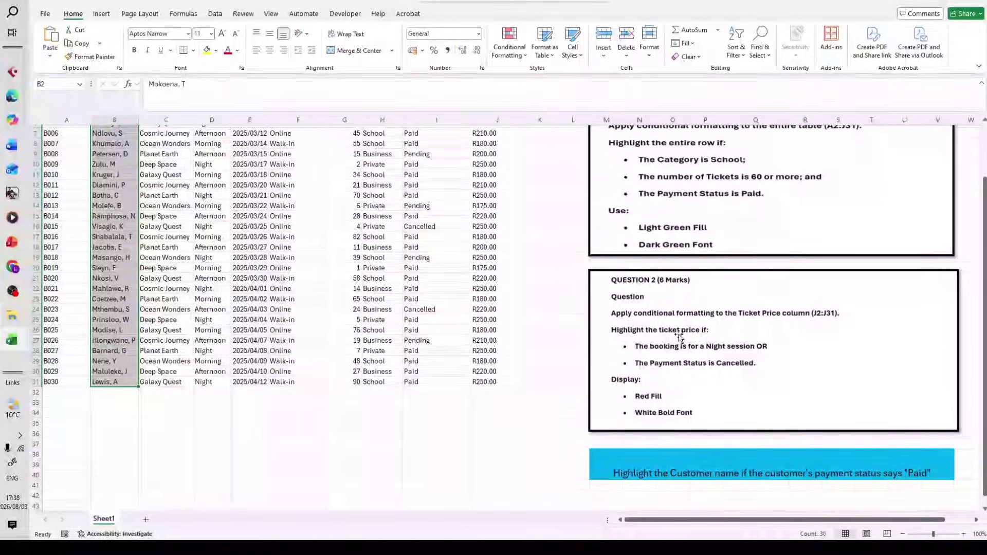
scroll(395, 311, up, 2)
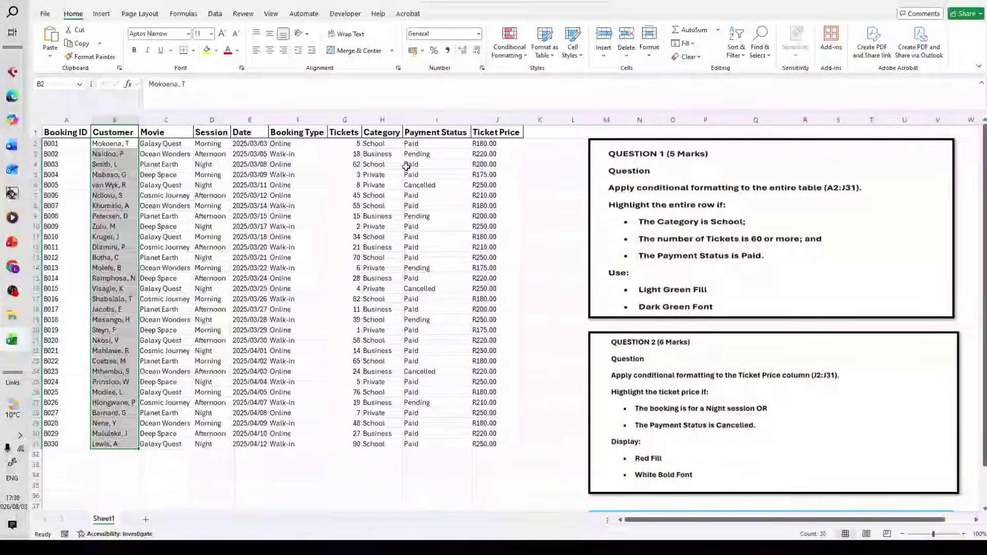
click(510, 44)
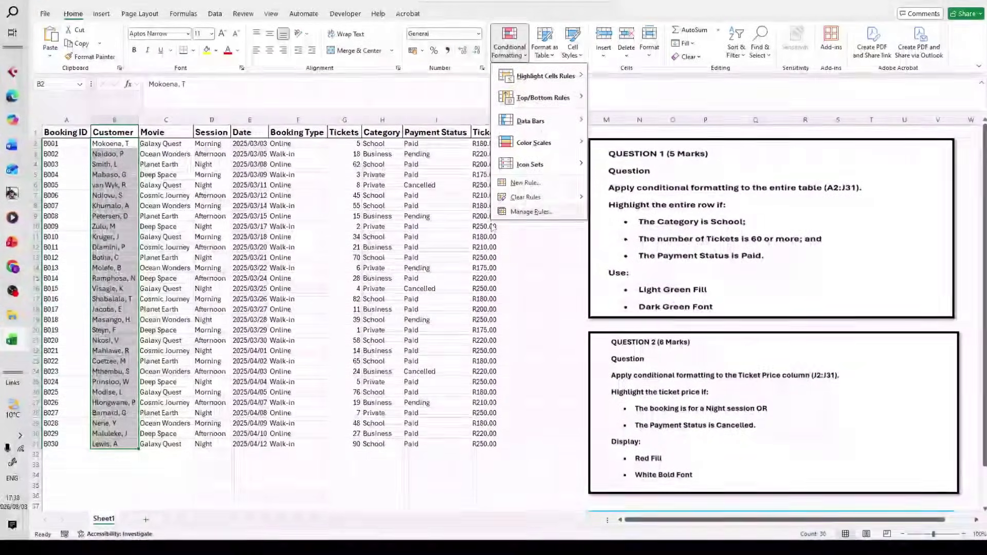
click(525, 182)
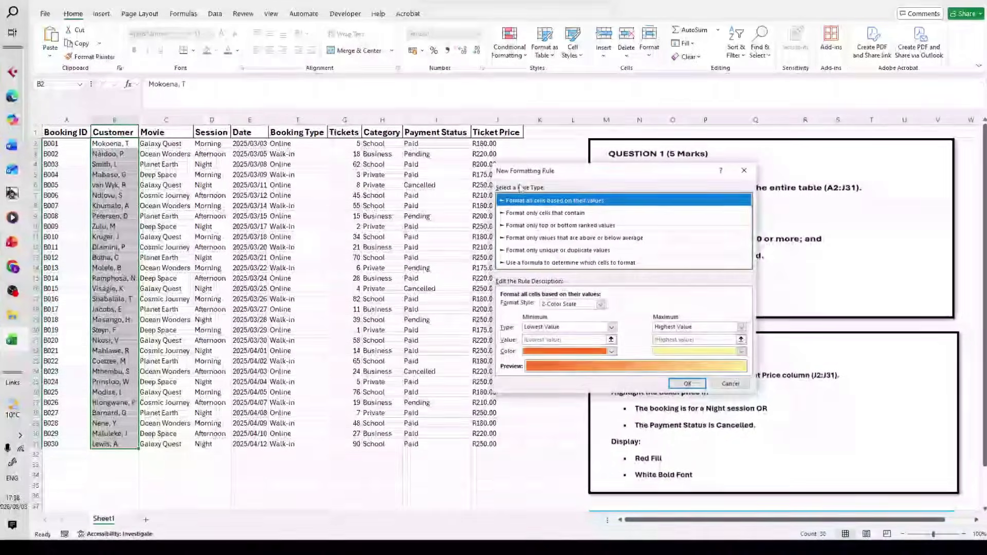
click(573, 262)
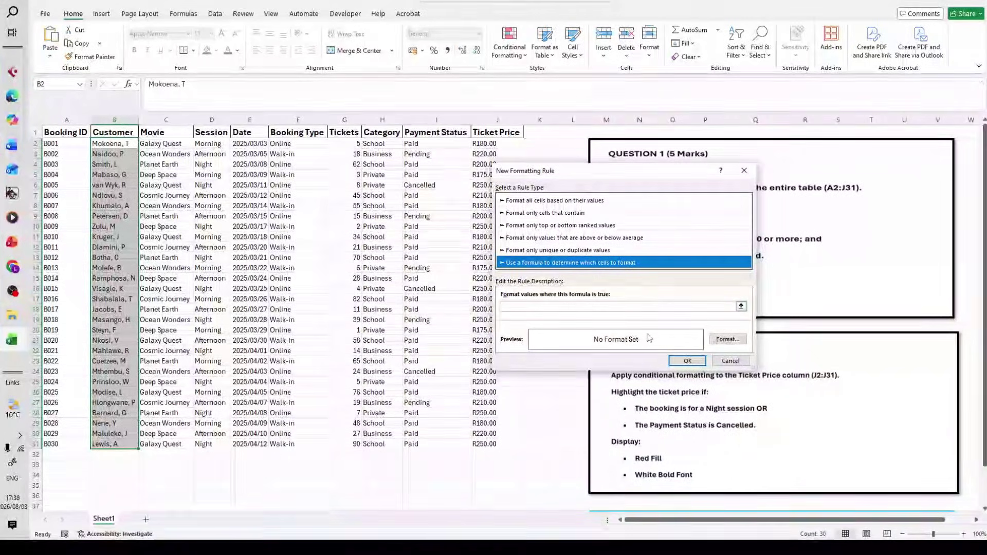
click(568, 306)
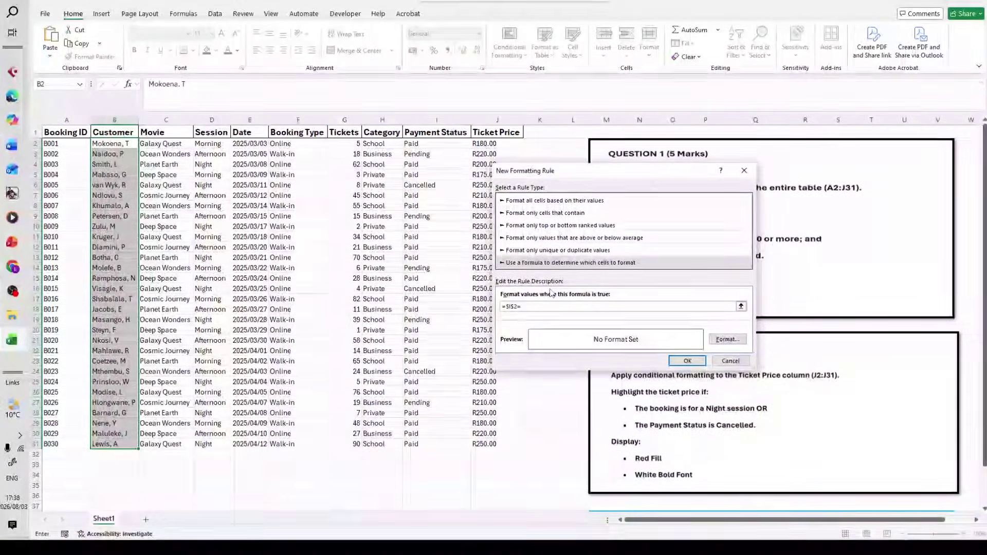
text("P)
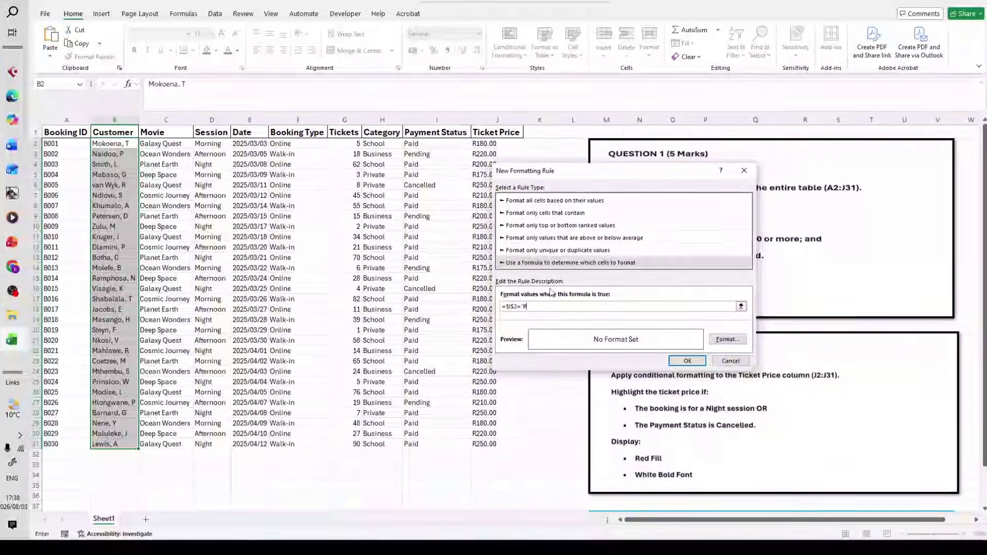
text(aid")
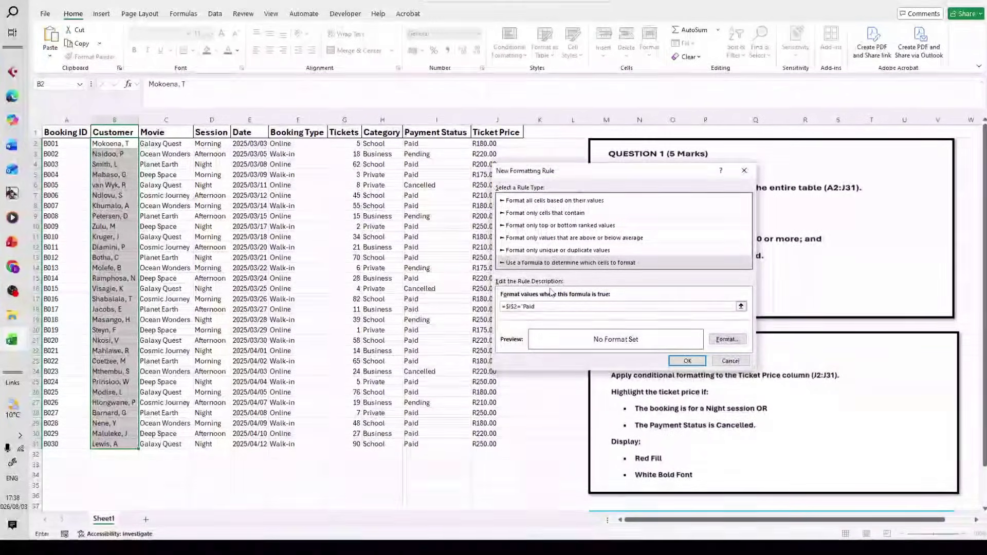
Give the new rule a yellow fill and apply it to the customer names.
click(741, 339)
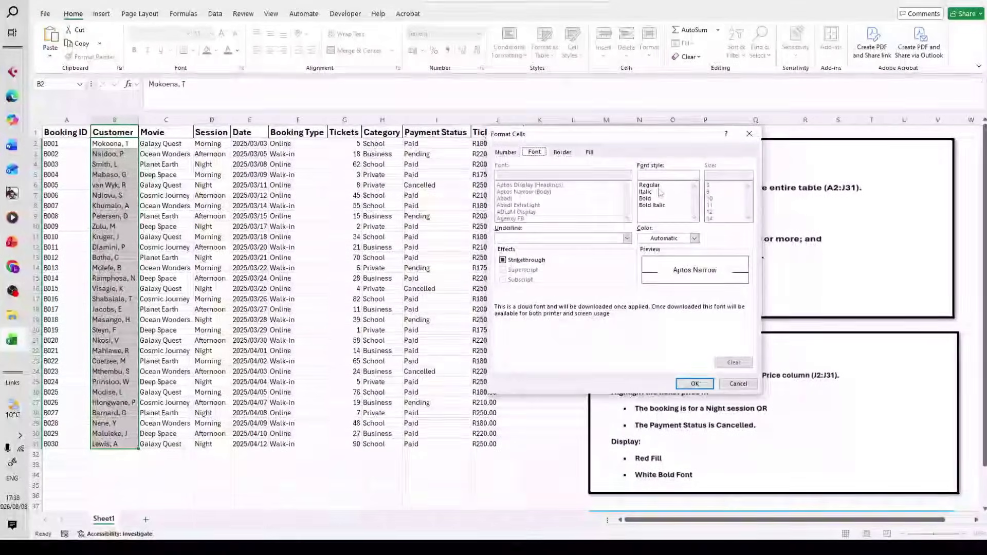
click(590, 154)
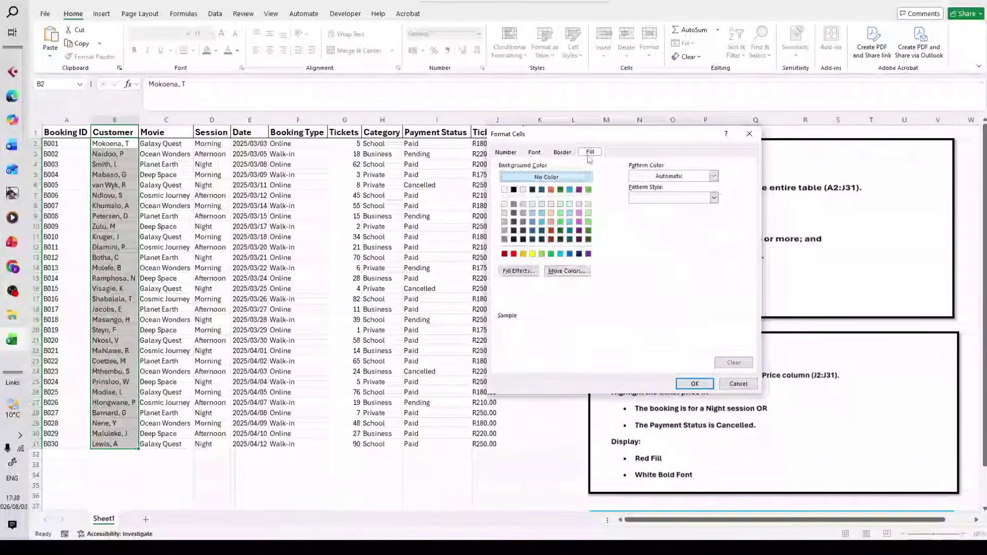
click(533, 254)
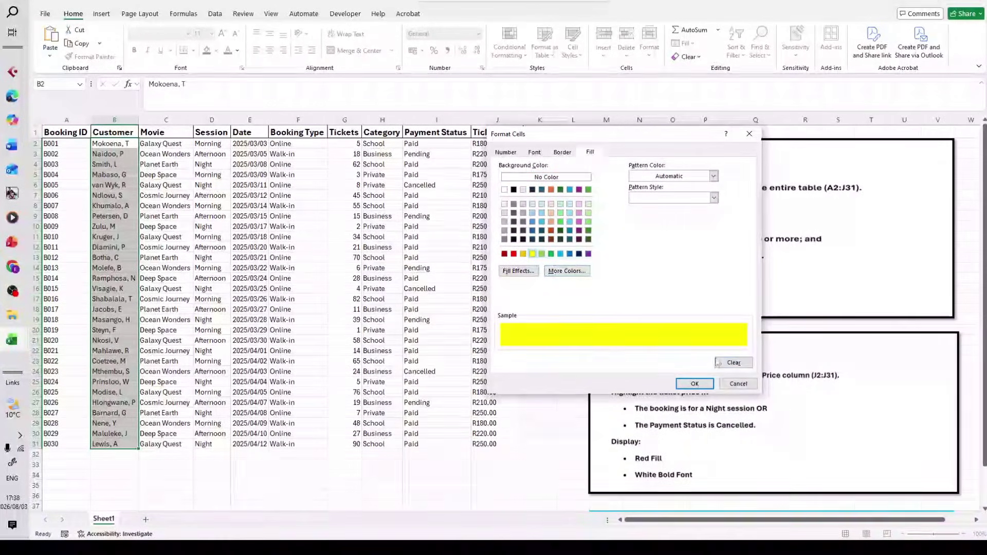
click(701, 388)
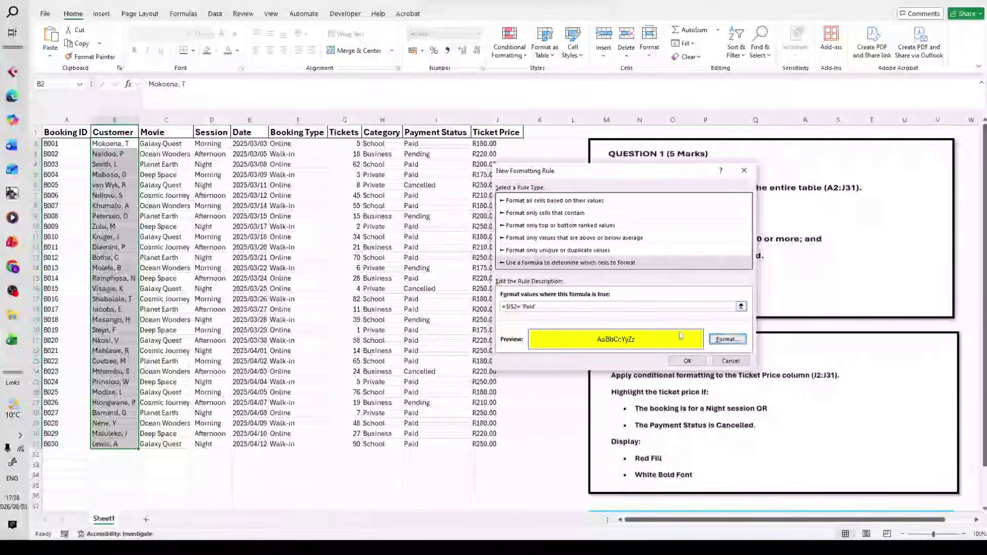
click(687, 360)
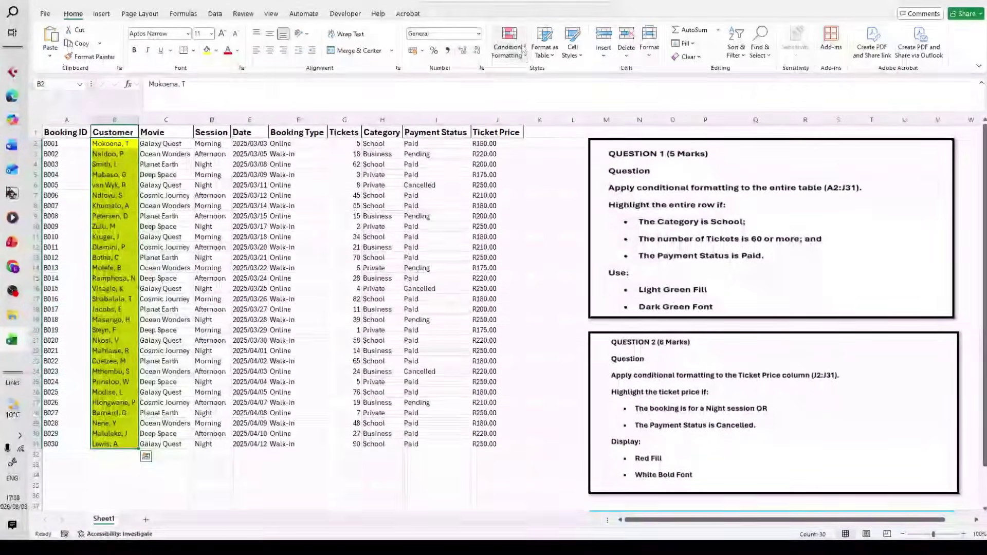
Edit the customer name rule so its formula uses a relative reference, =I2="Paid", and apply the change.
click(510, 46)
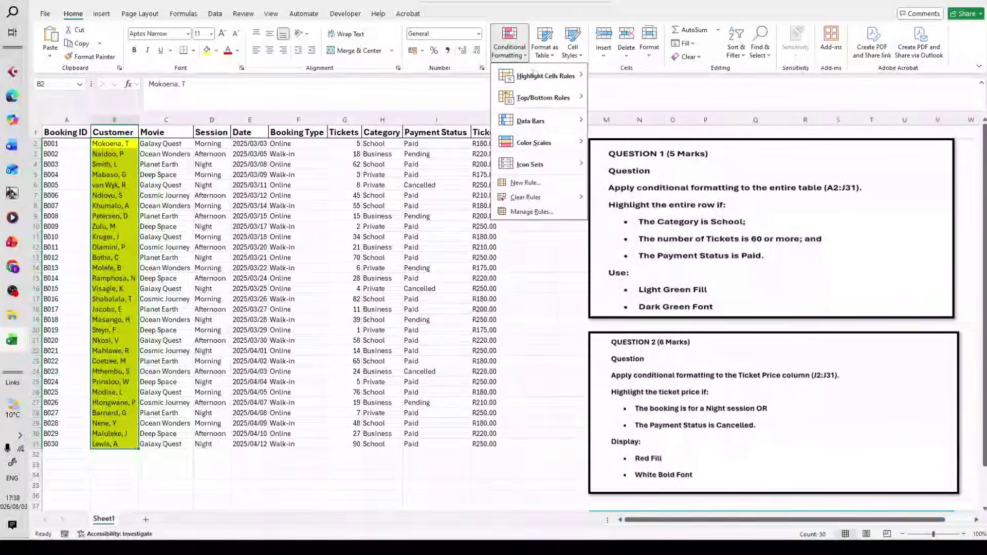
click(532, 211)
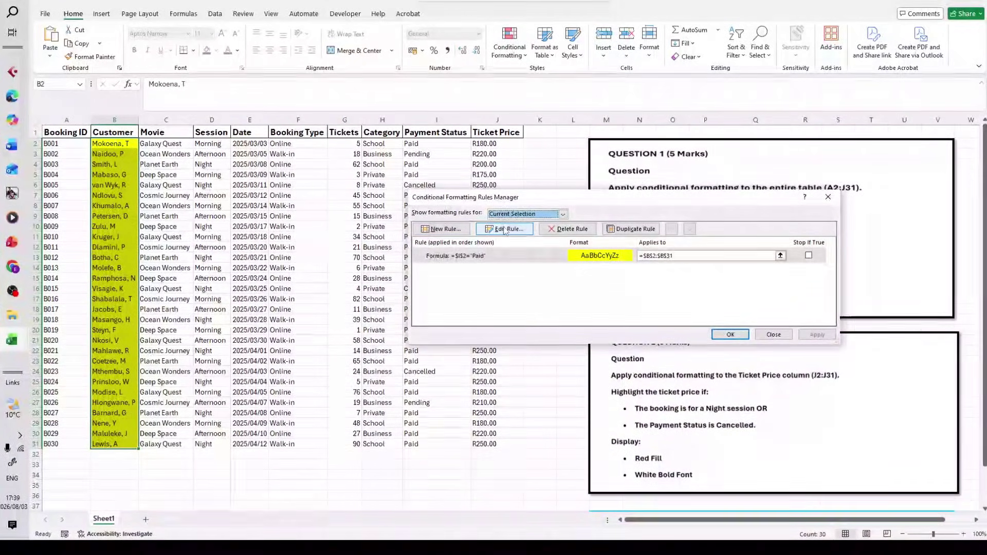
click(505, 230)
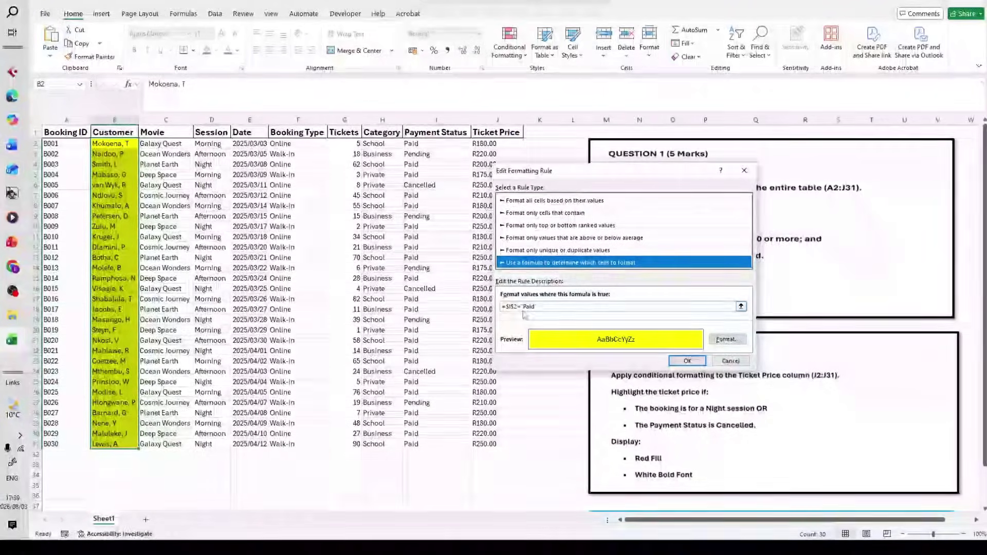
click(509, 307)
key(BackSpace)
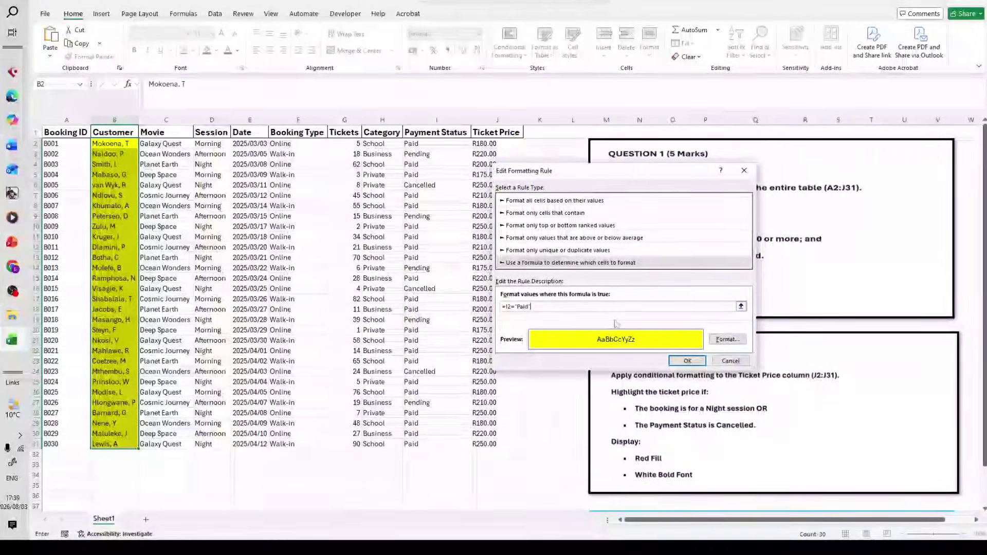
click(686, 361)
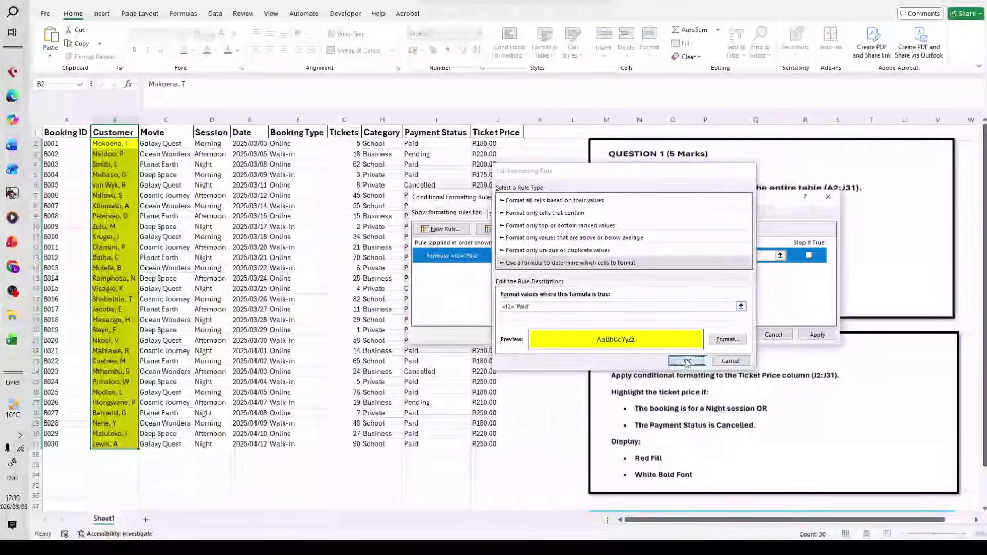
click(730, 334)
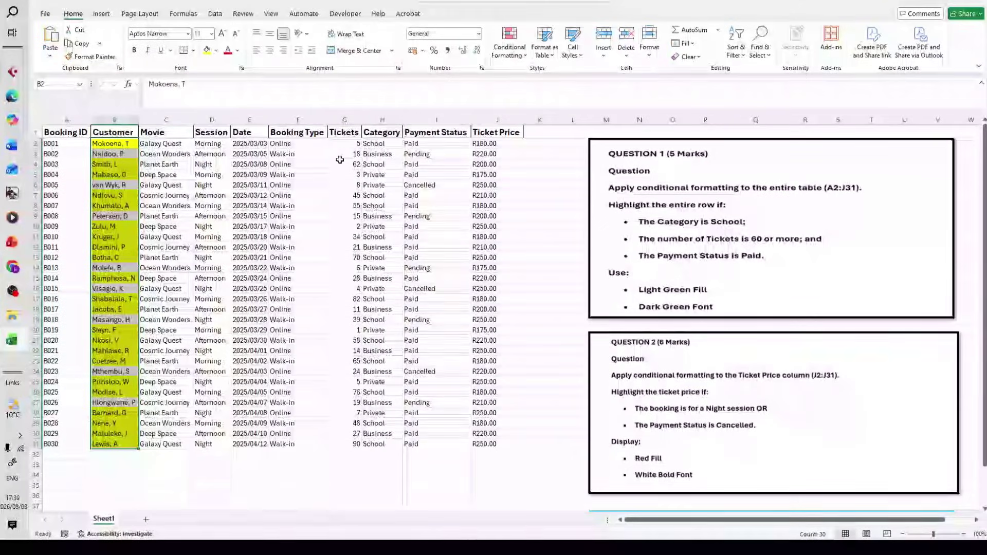
Compare the customer name highlighting with the payment status in rows 4 and 20.
click(35, 164)
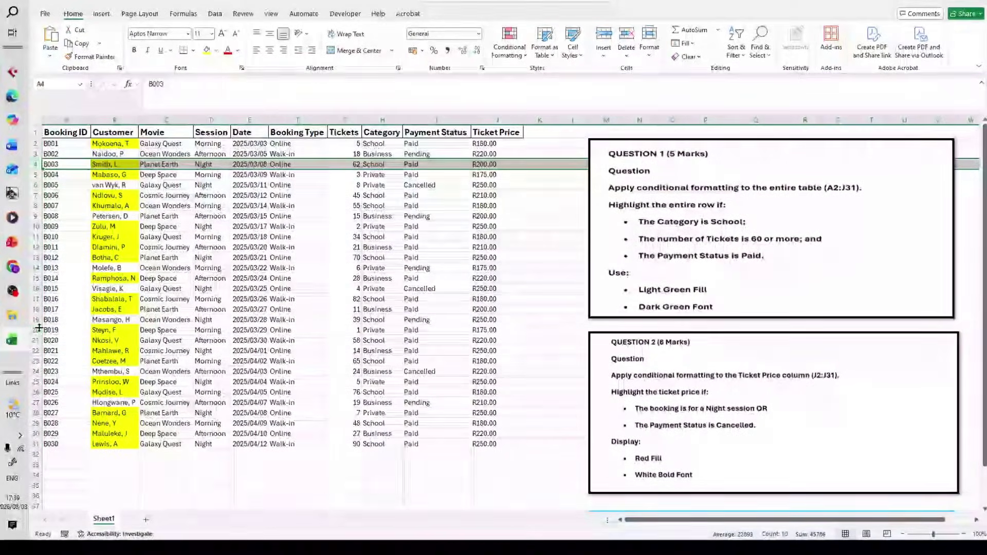
drag(39, 324, 36, 328)
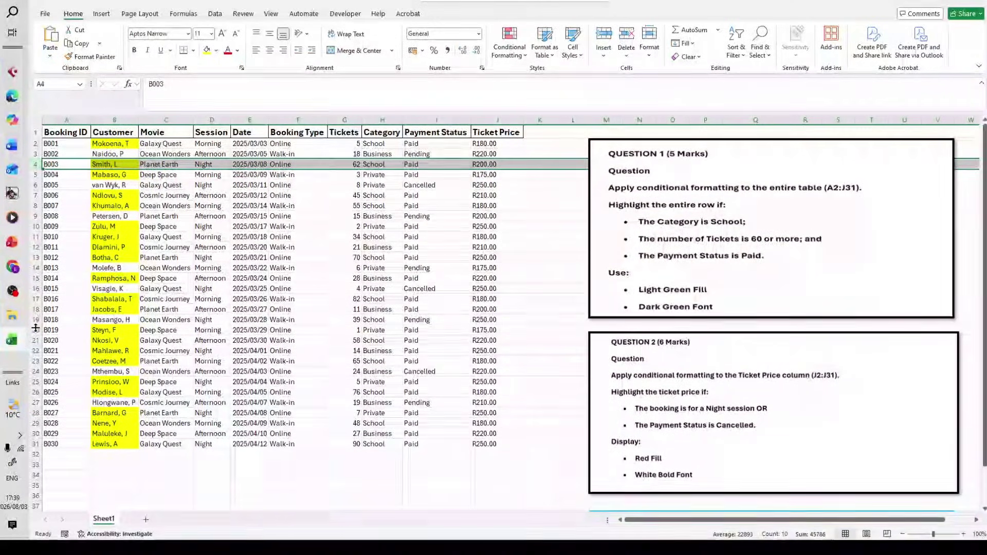
click(34, 330)
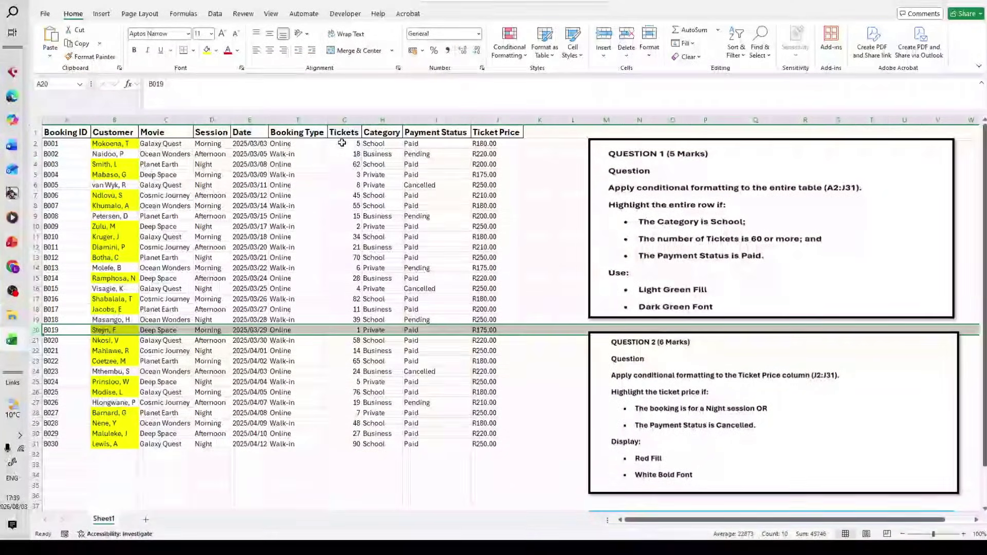
click(519, 401)
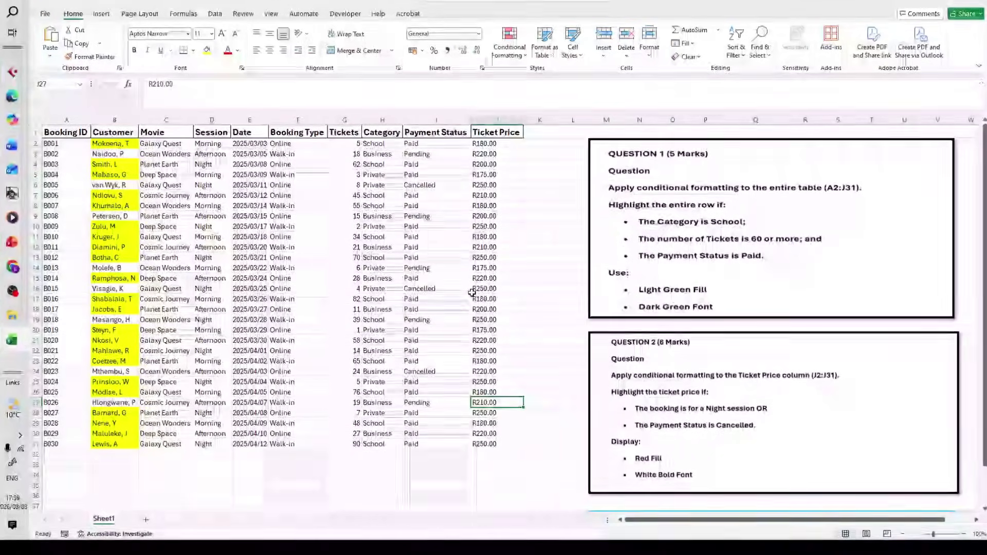
Review the blue highlighting task and the Question 1 and Question 2 conditional formatting requirements alongside the table.
scroll(642, 227, down, 3)
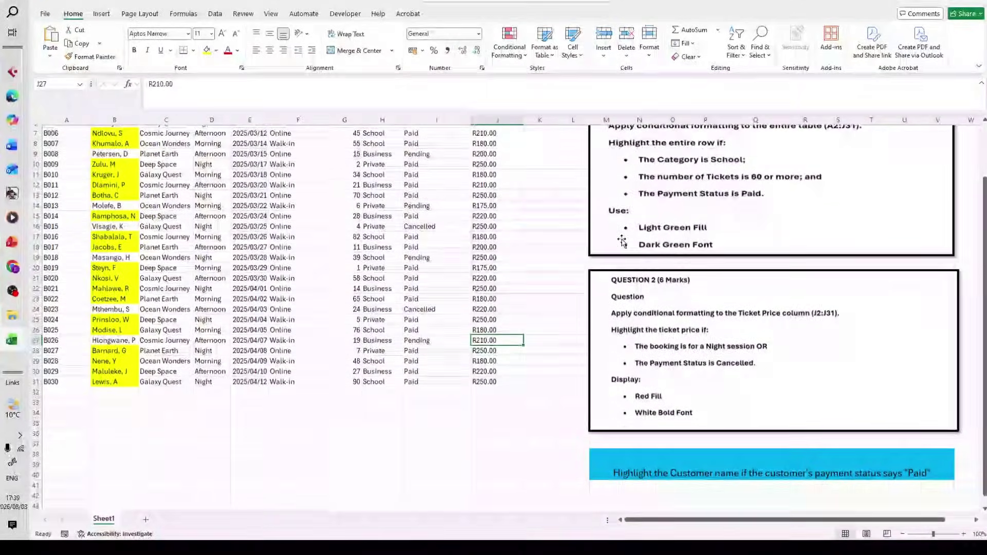
scroll(622, 241, up, 3)
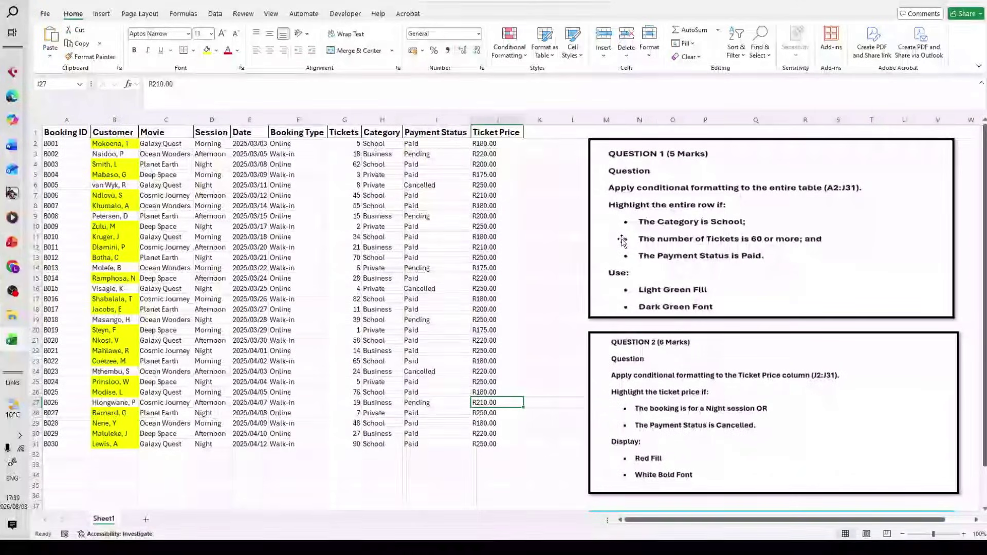
scroll(621, 240, down, 3)
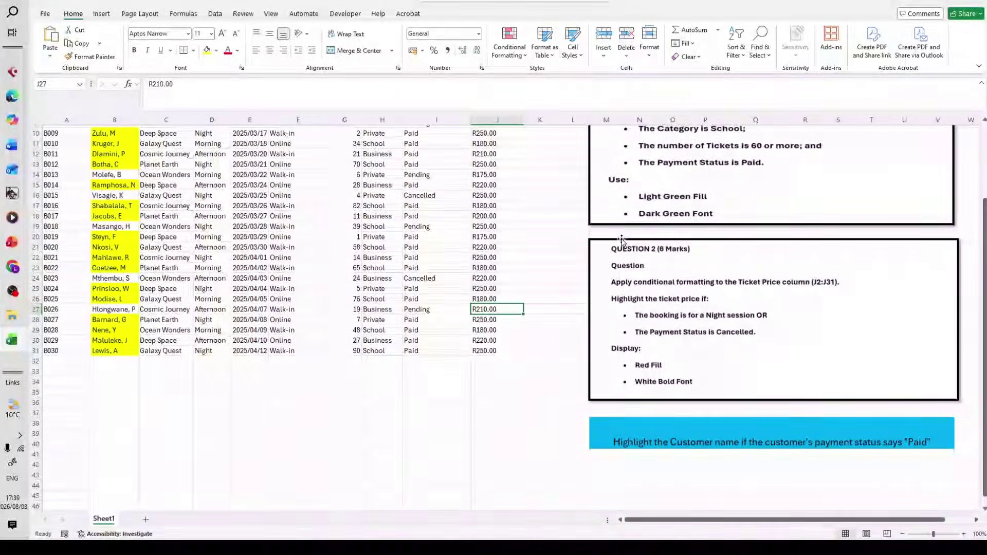
scroll(621, 241, up, 2)
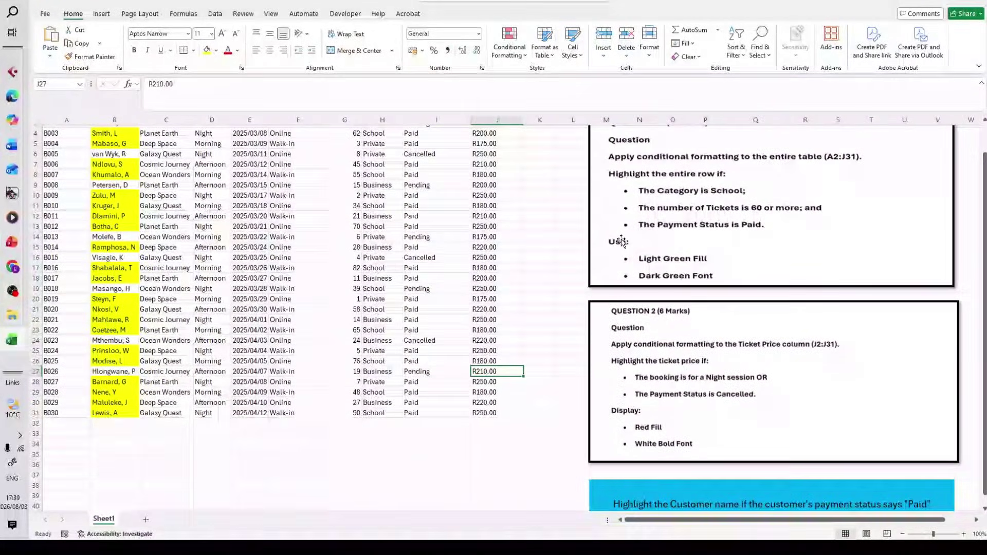
scroll(446, 243, down, 1)
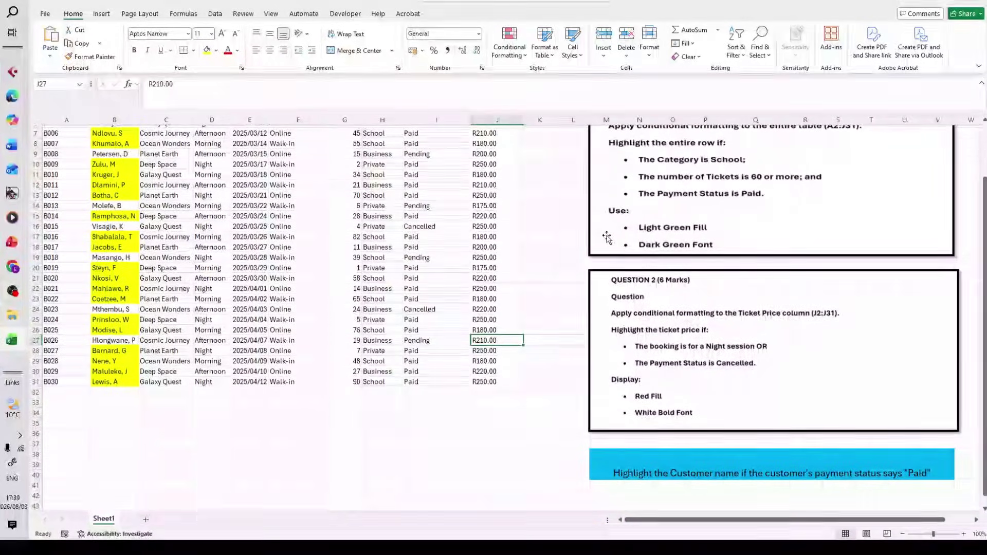
click(516, 399)
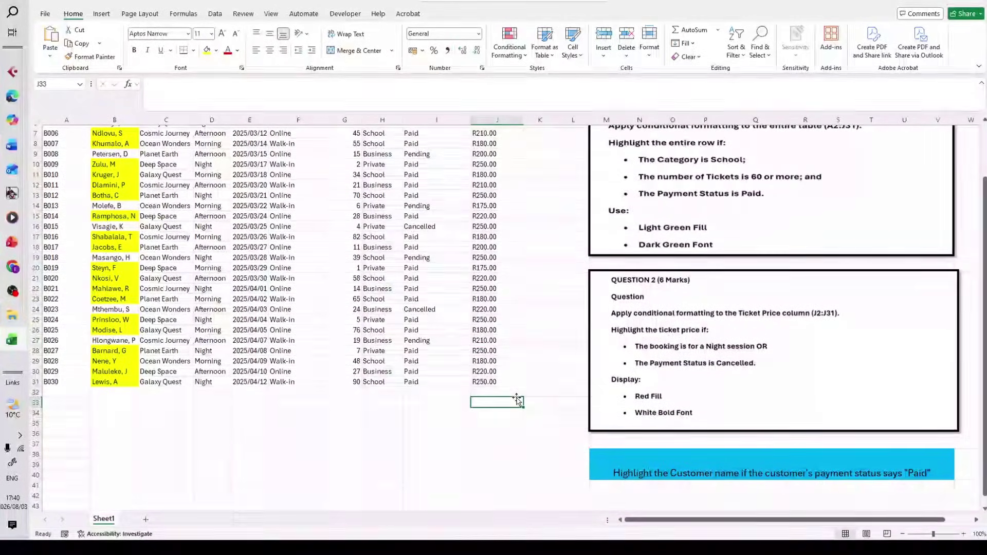
scroll(532, 353, up, 1)
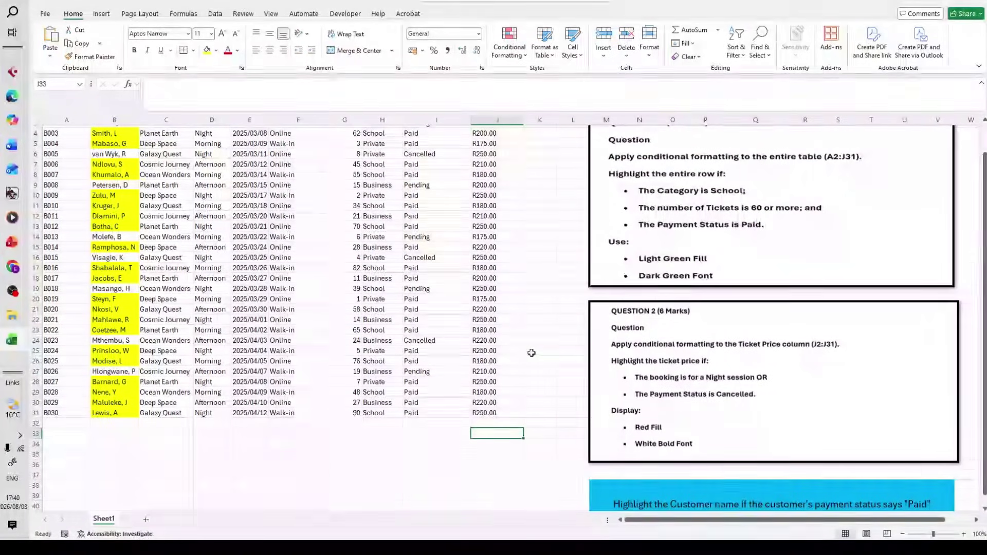
scroll(193, 332, up, 1)
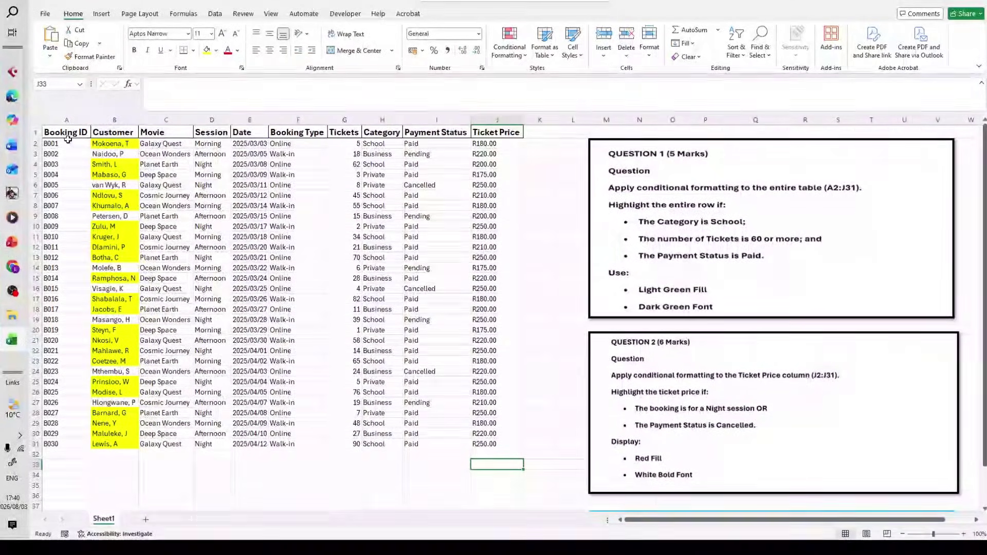
Start a new formula-based conditional formatting rule for the whole booking table, A2:J31.
drag(68, 142, 495, 445)
click(509, 42)
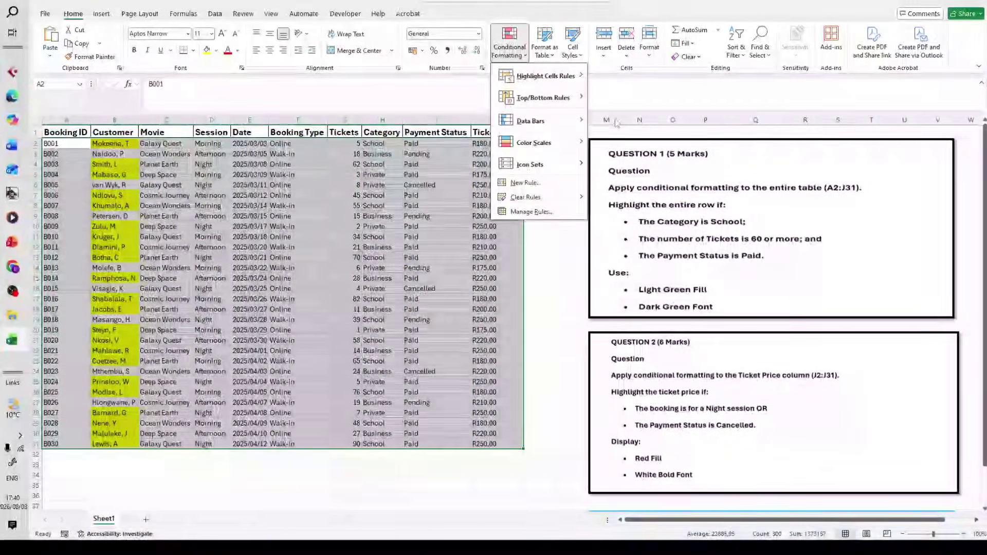
click(548, 212)
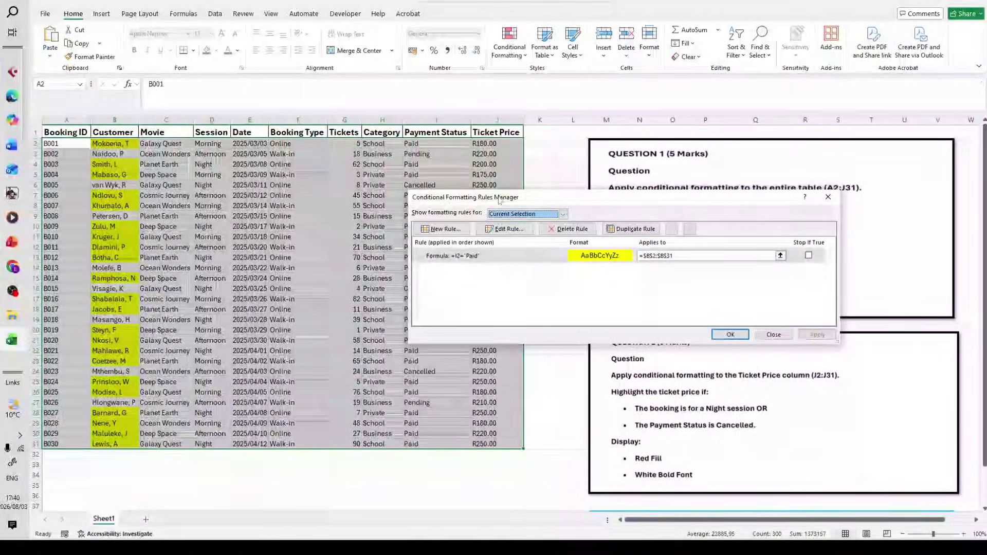
click(455, 230)
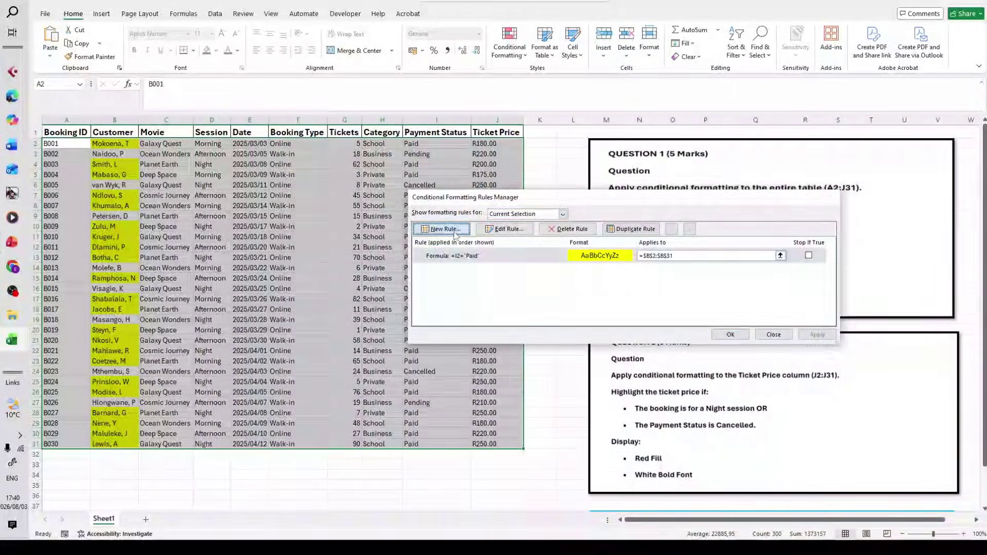
click(580, 252)
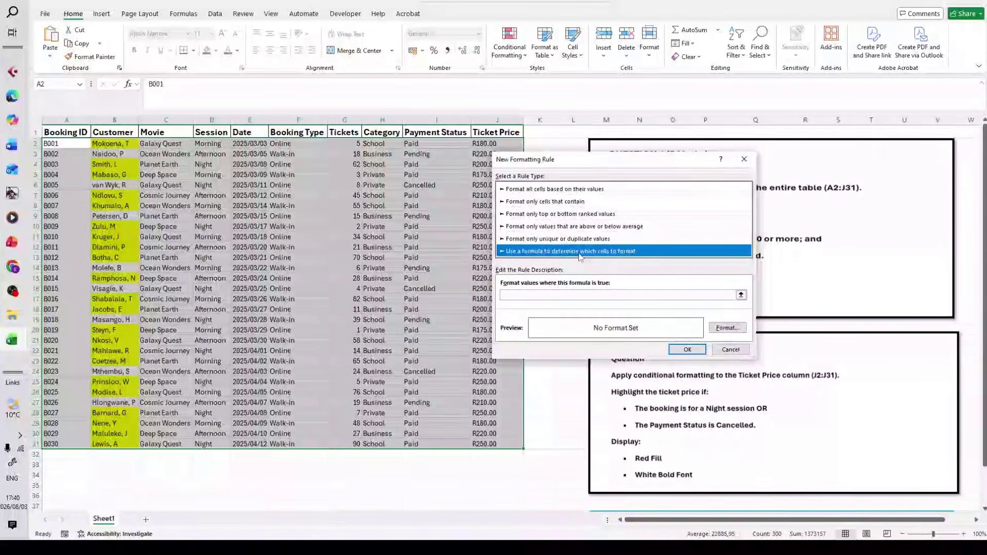
click(563, 295)
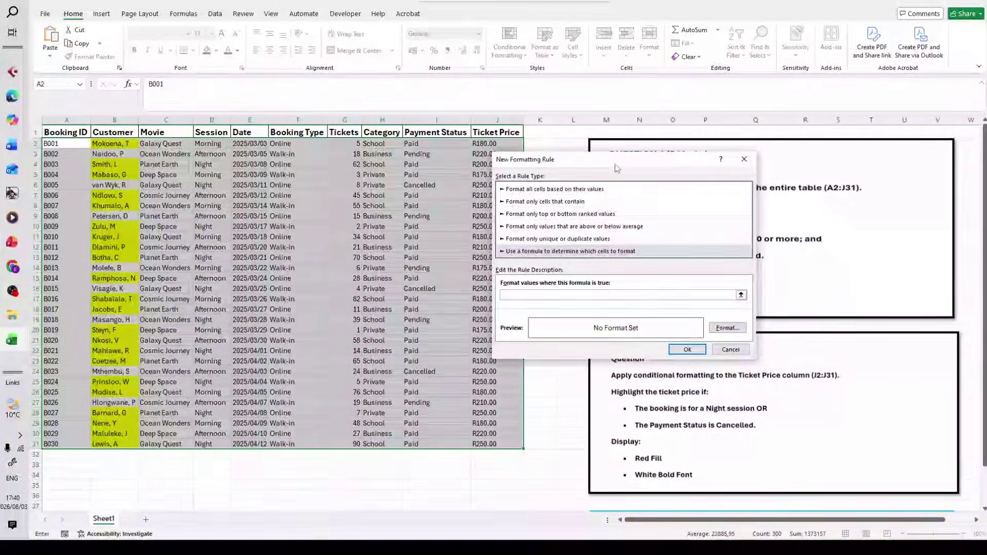
drag(615, 163, 389, 236)
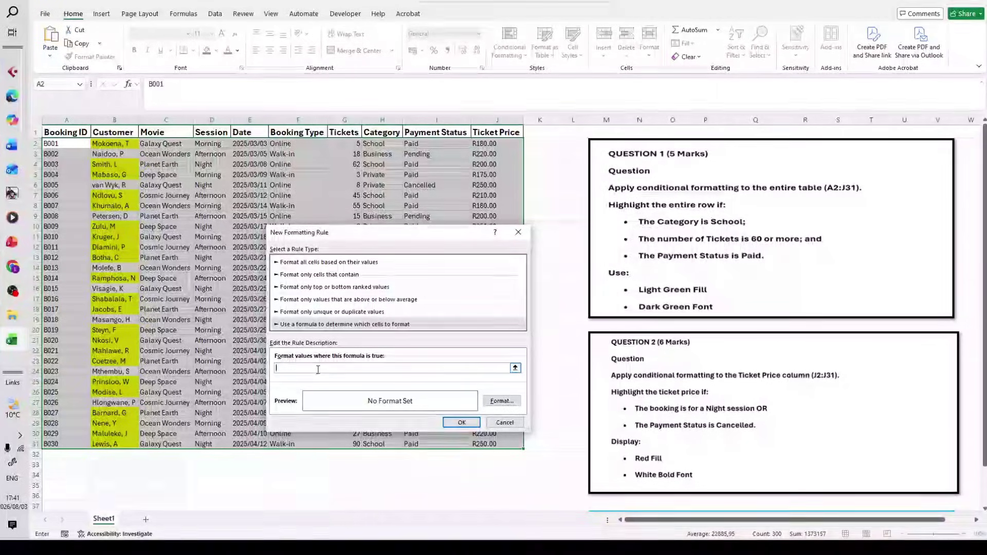
Begin the rule's AND formula with the category condition, =AND($H$2="School";.
text(=and)
key(BackSpace)
key(BackSpace)
key(BackSpace)
text(AND()
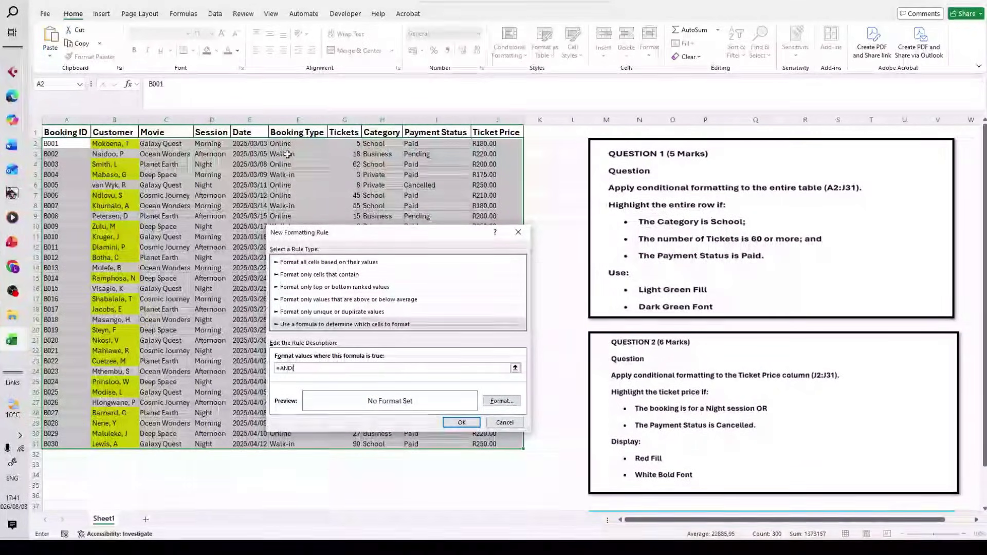
click(379, 145)
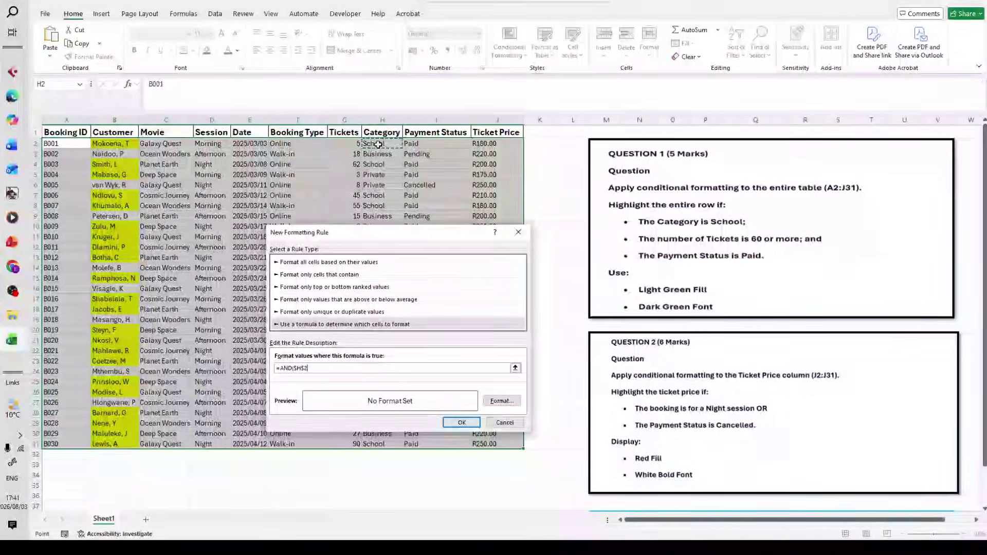
text(=)
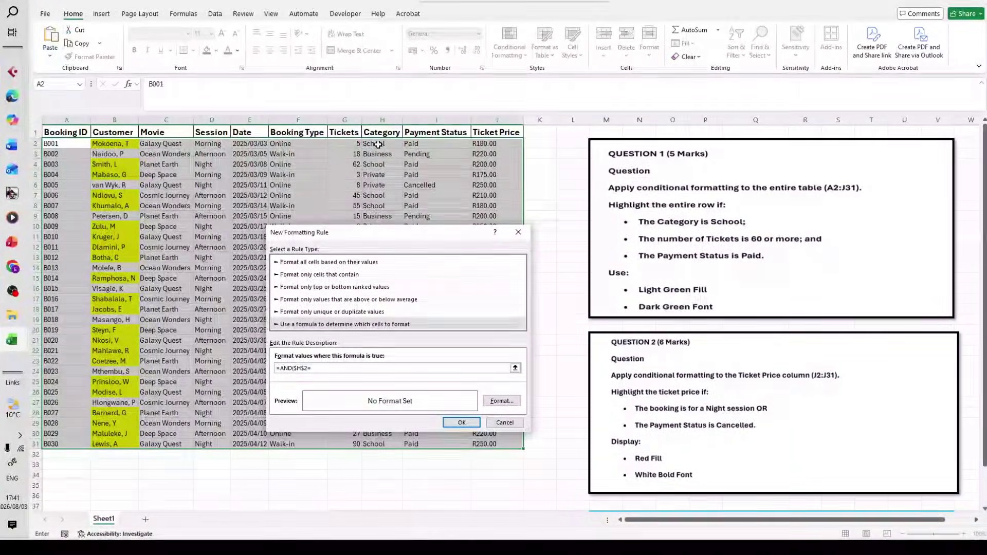
text(")
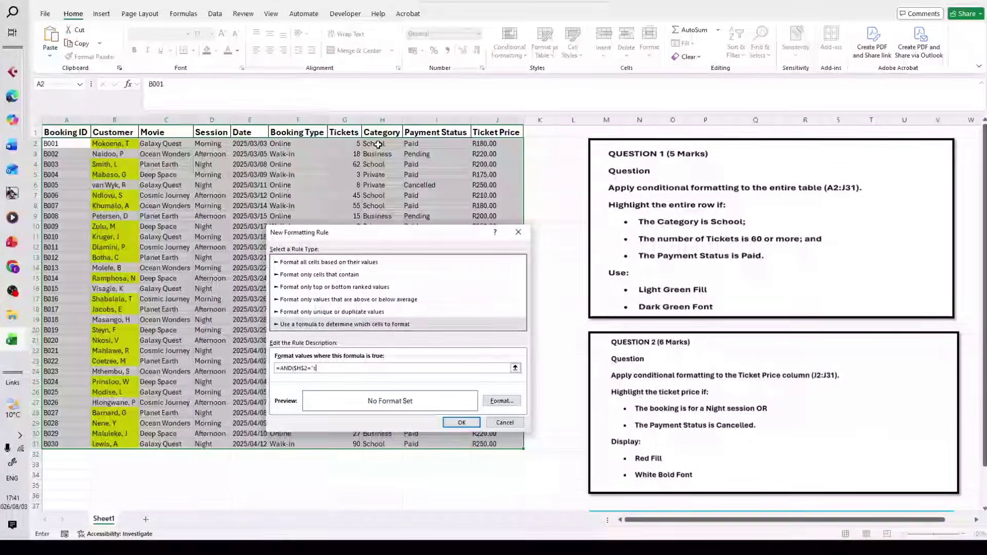
text(s)
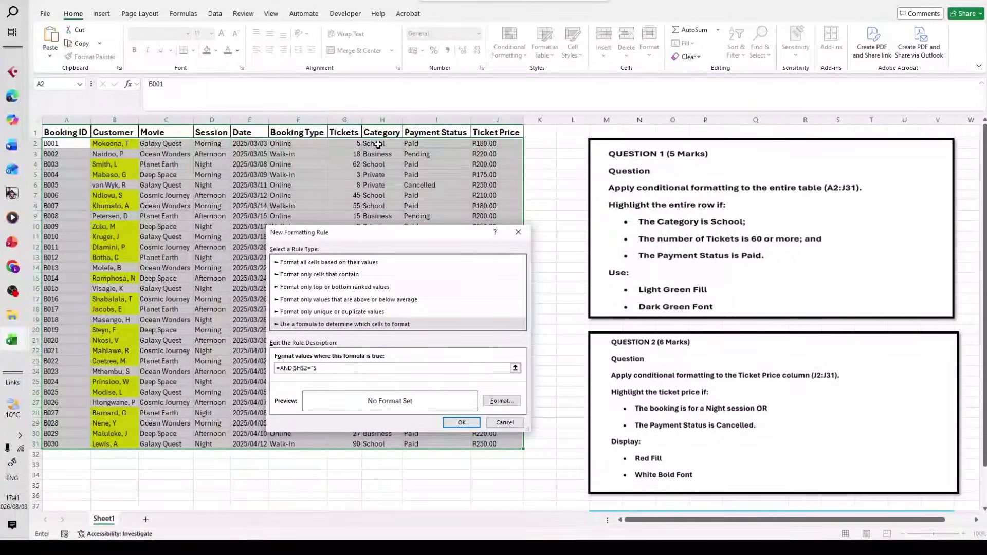
text(chool)
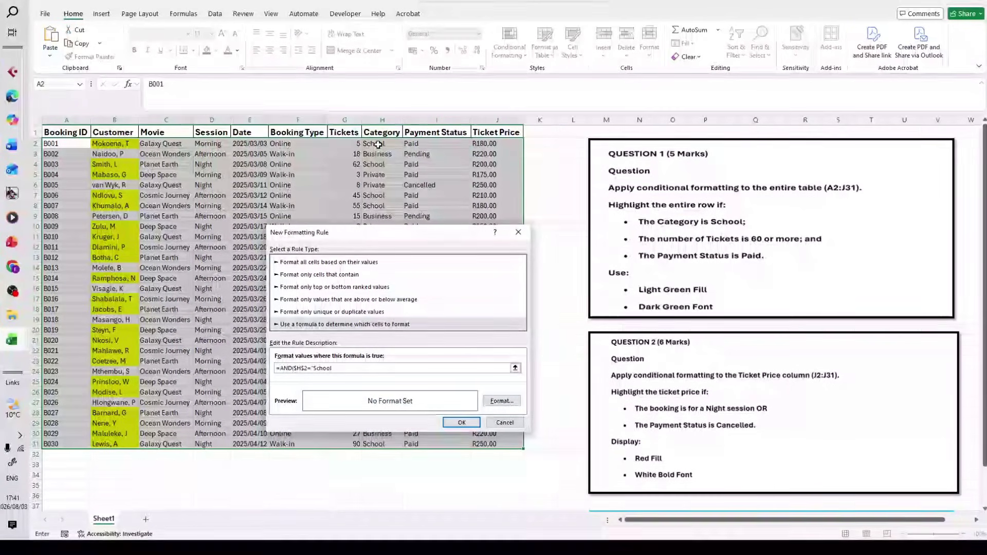
text(";)
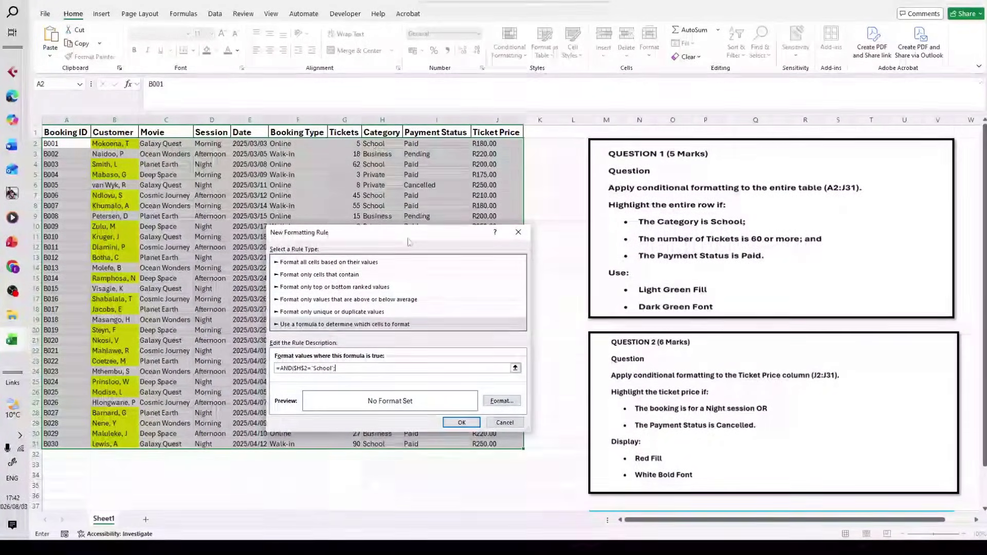
Add the ticket count condition $G$2>=60 to the AND formula as its second argument.
click(355, 144)
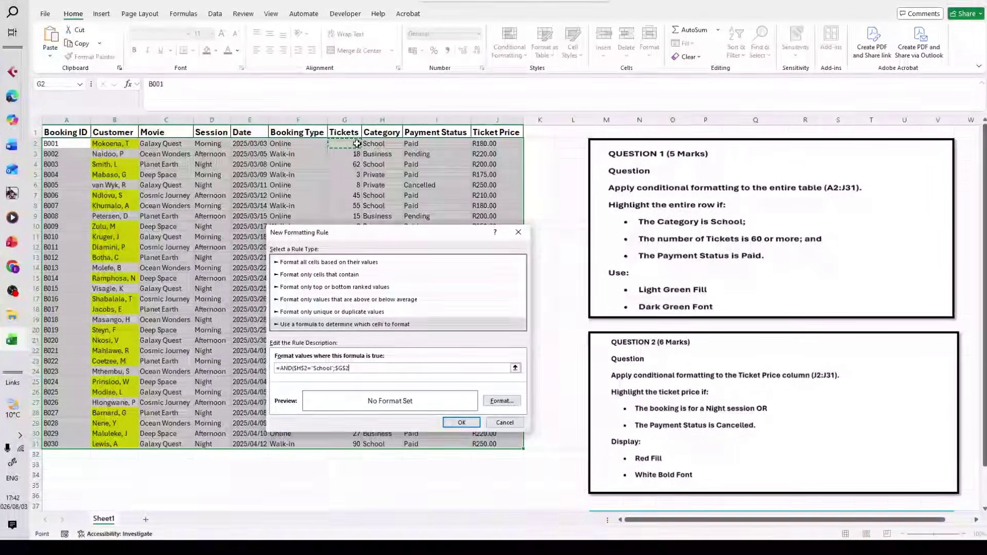
text(>)
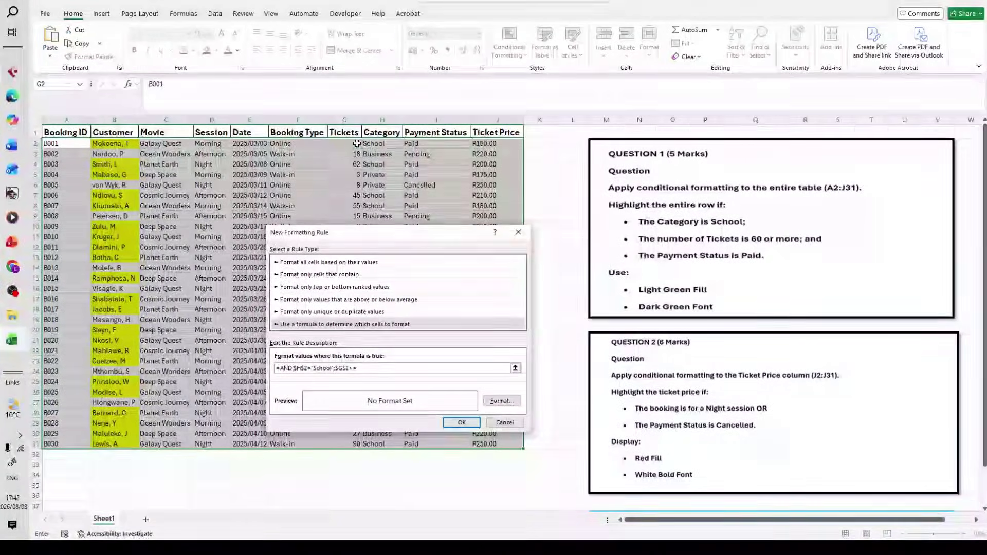
text(=60)
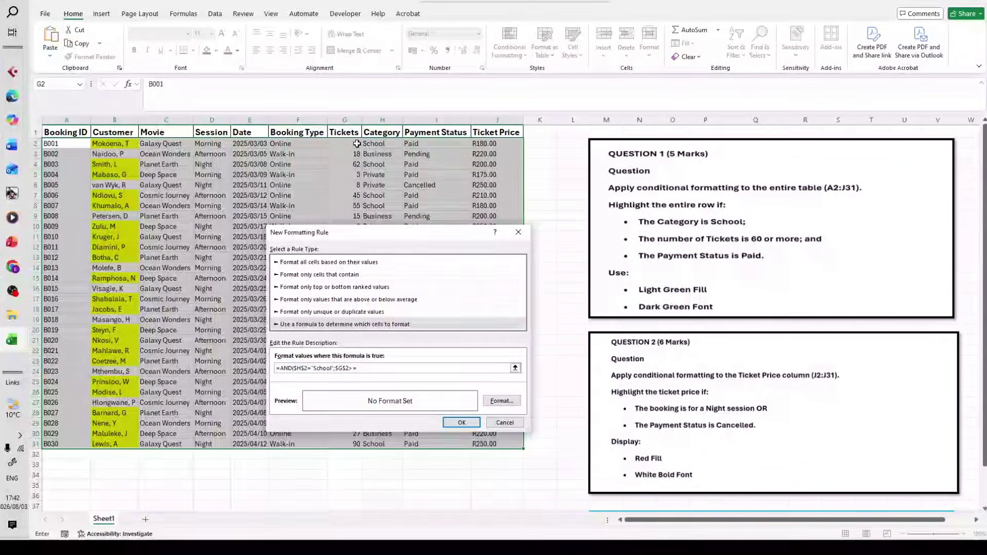
text(;)
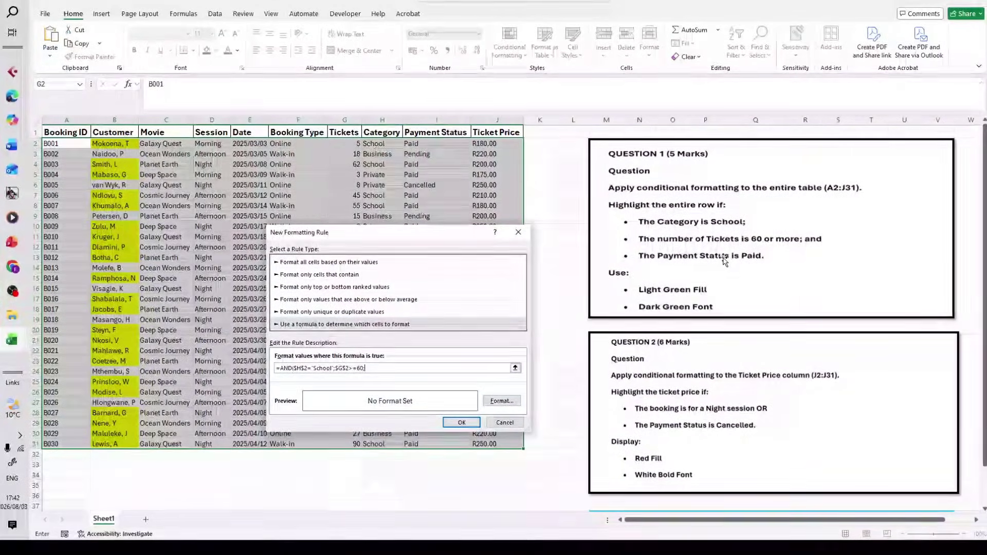
Complete the AND formula with the payment status condition $I$2="Paid".
click(437, 144)
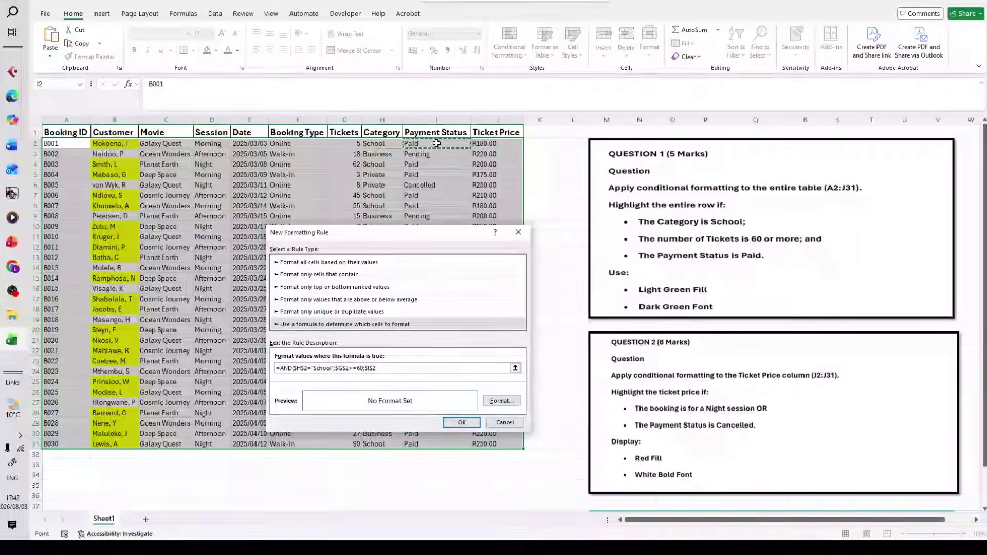
text(=")
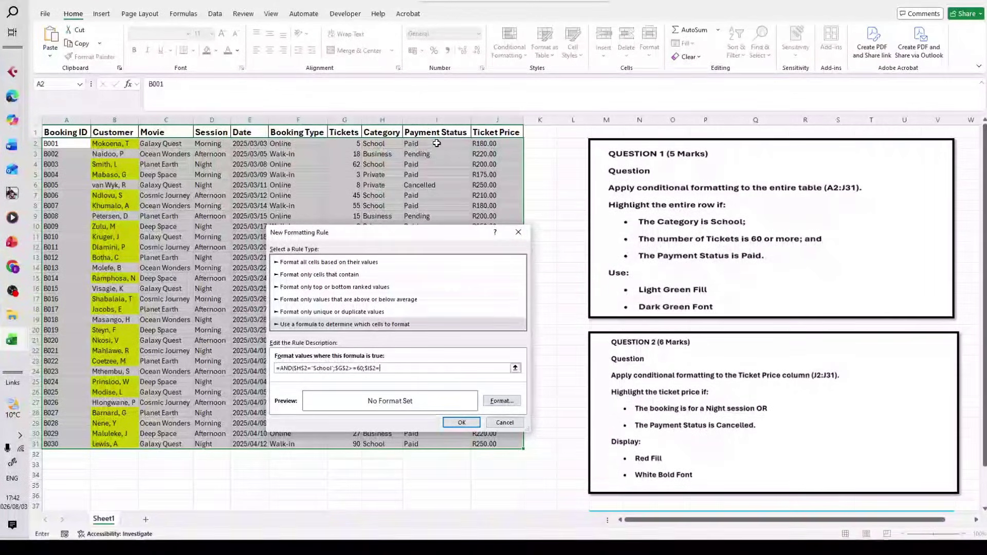
text(P)
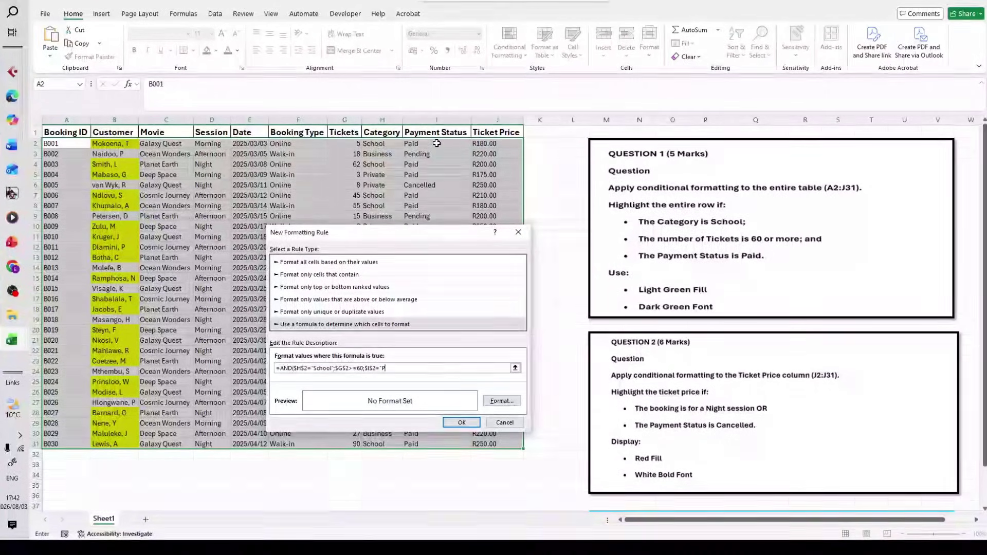
text(aid)
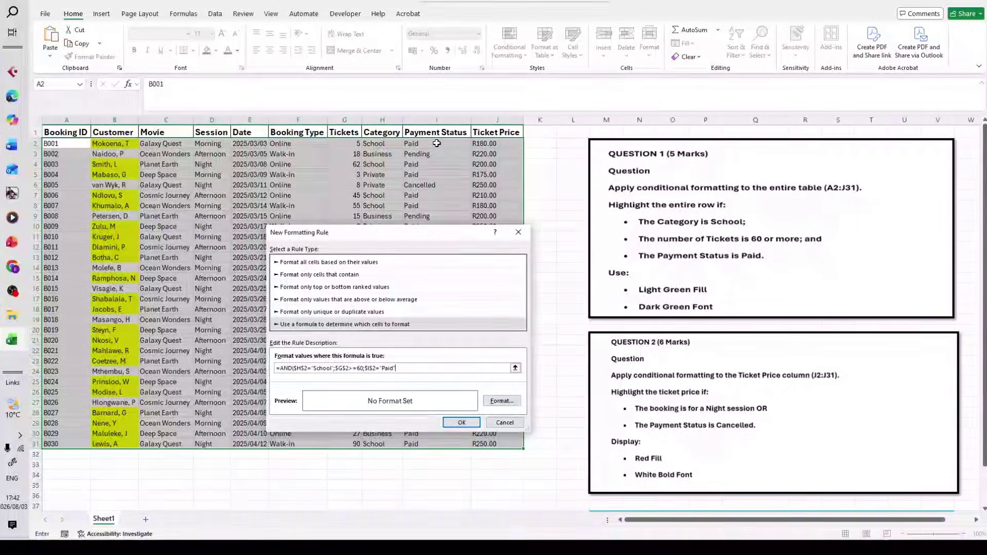
text("))
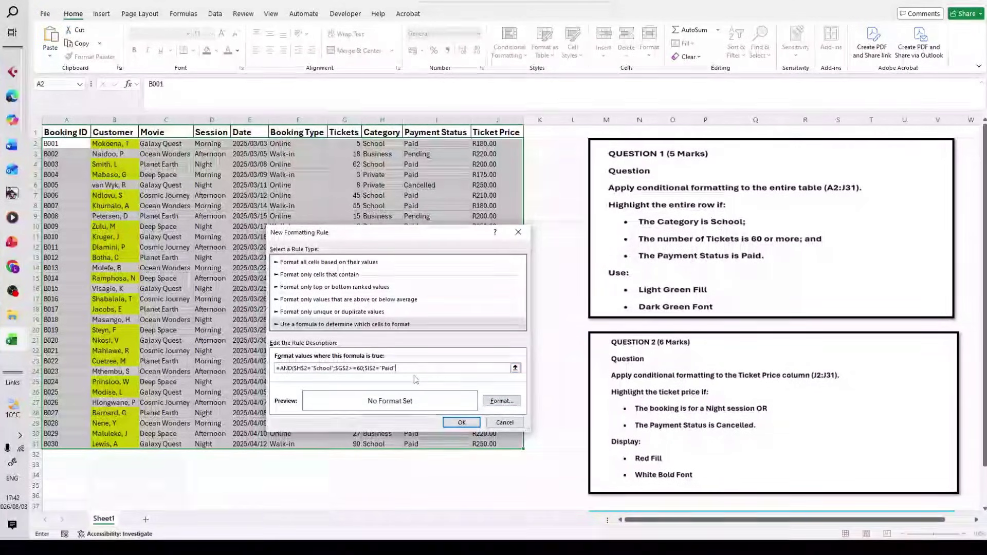
Give the rule a light green fill with dark green font and apply it to the booking table.
click(500, 400)
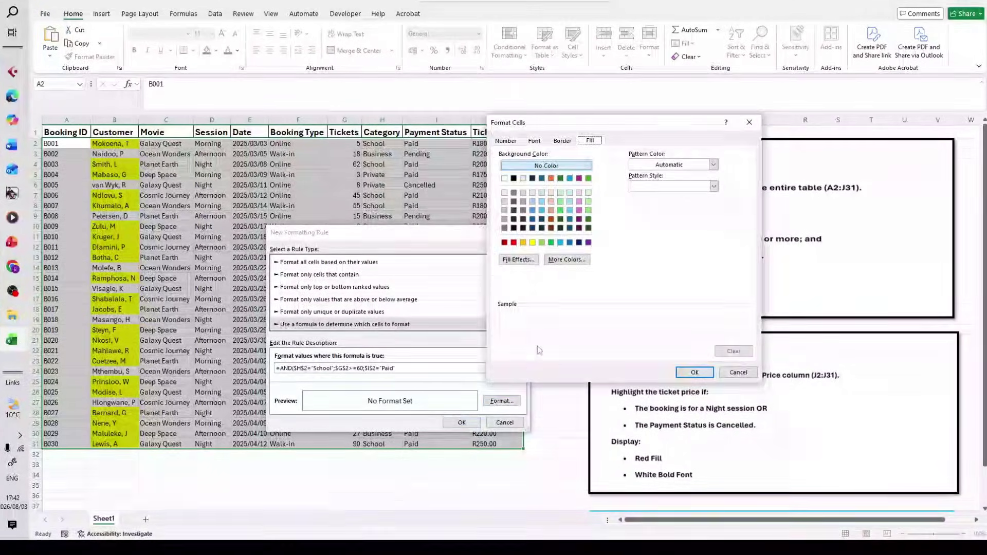
drag(642, 126, 465, 161)
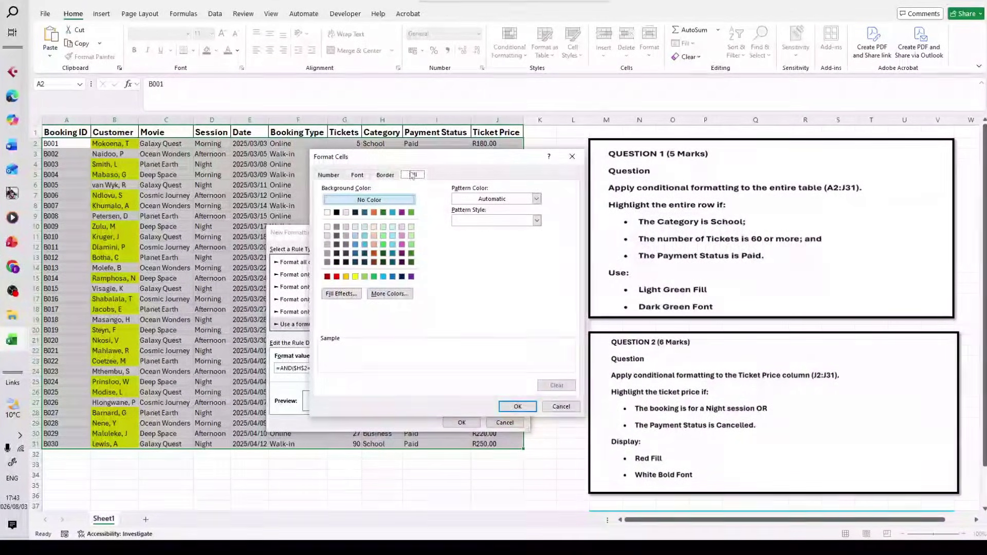
click(384, 227)
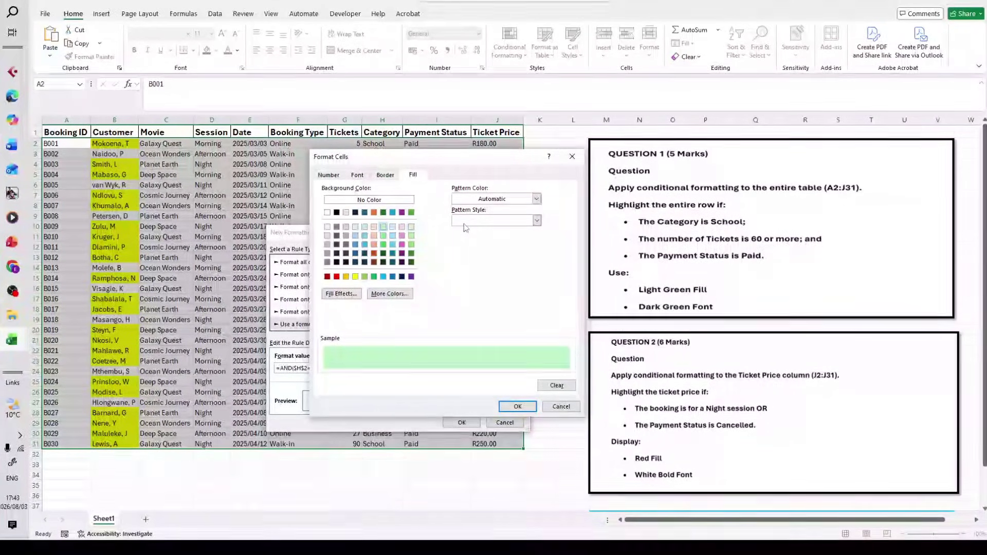
click(357, 175)
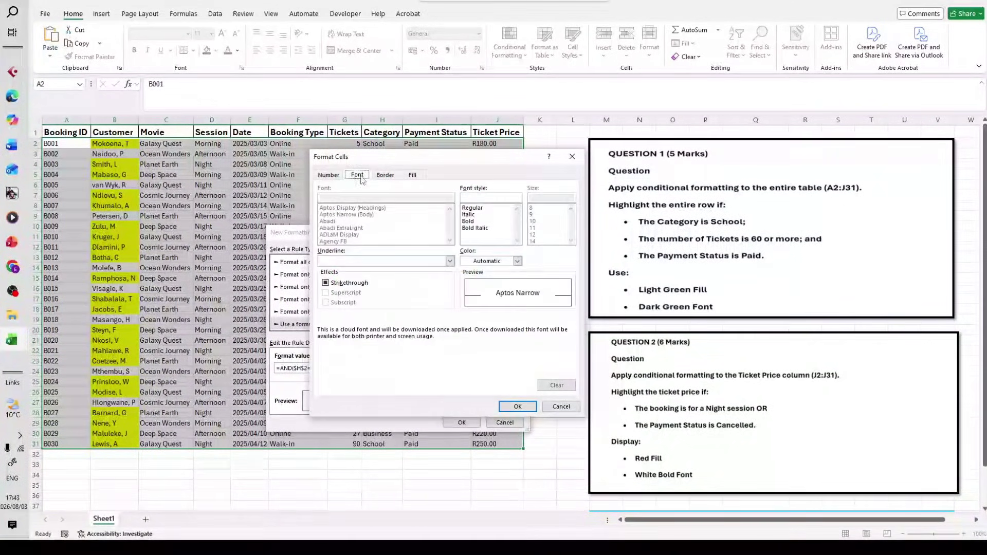
click(517, 261)
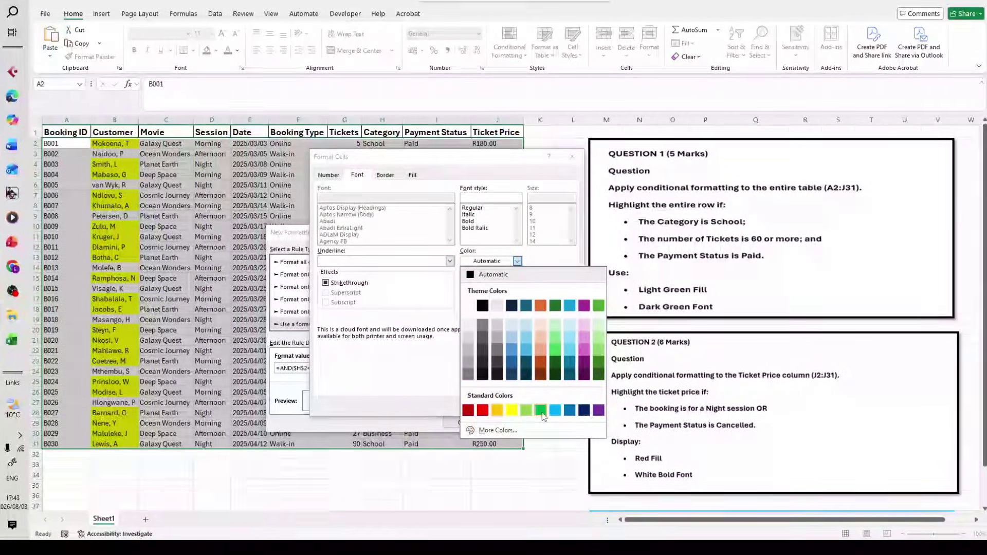
click(555, 374)
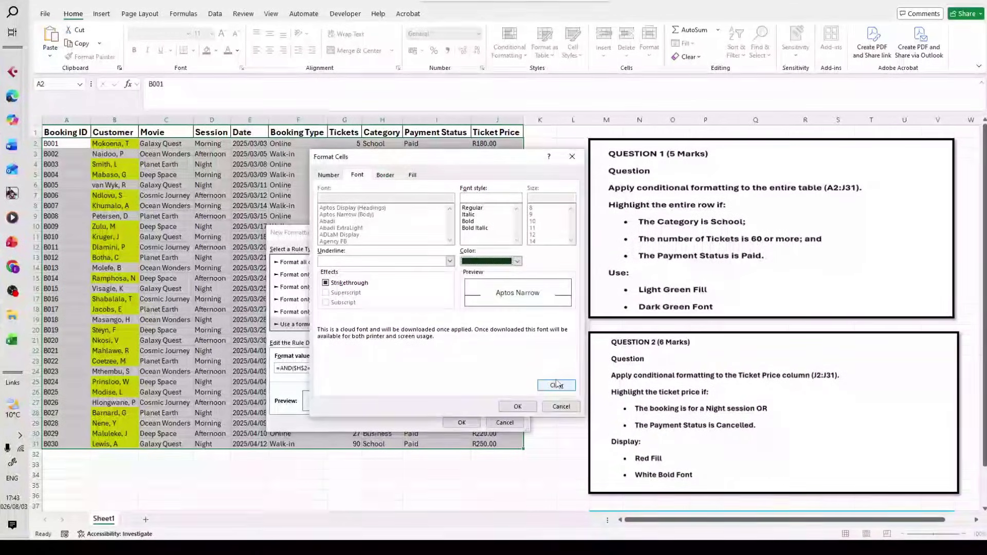
click(530, 406)
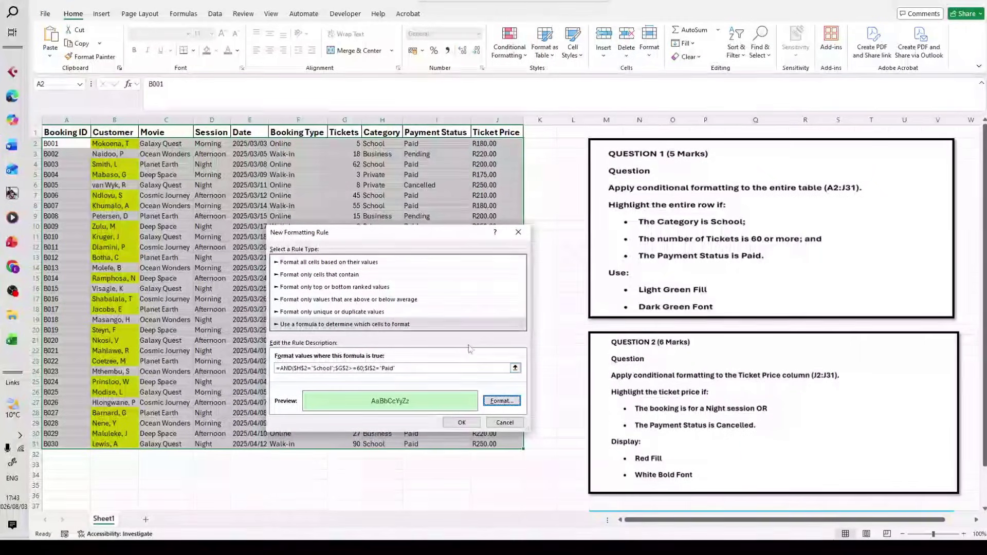
click(468, 422)
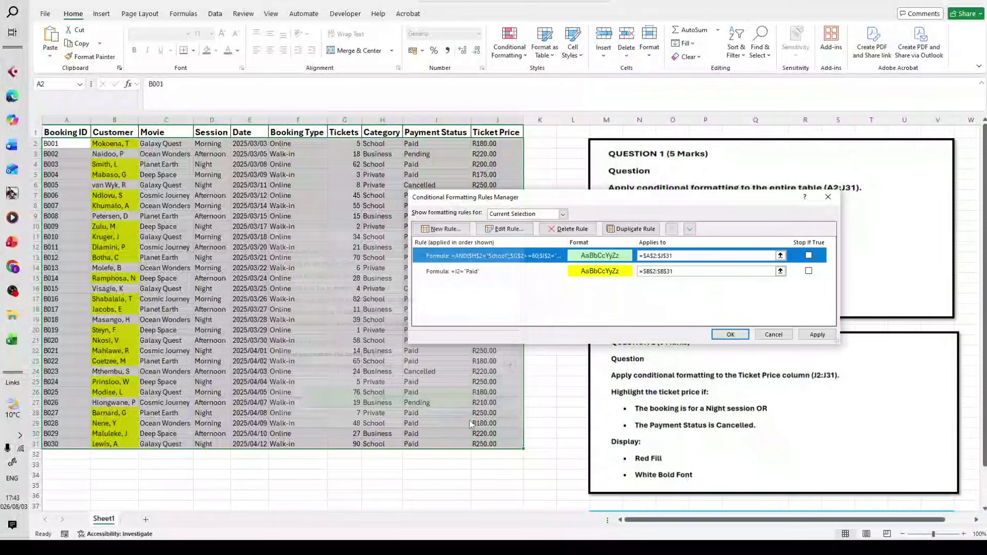
click(738, 334)
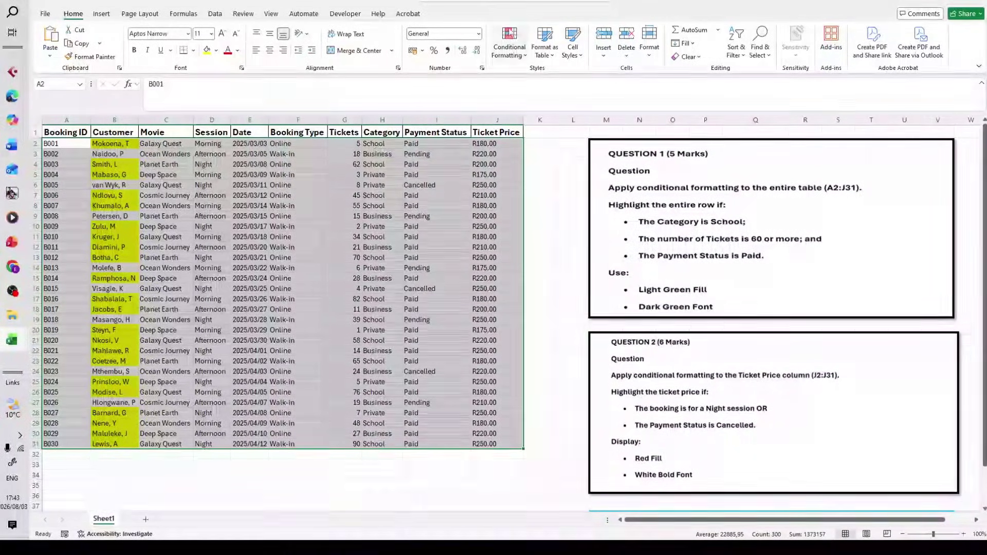
Edit the green booking rule's formula so its row references are relative: =AND($H2="School";$G2>=60;$I2="Paid"), and apply it to the table.
click(510, 48)
click(531, 212)
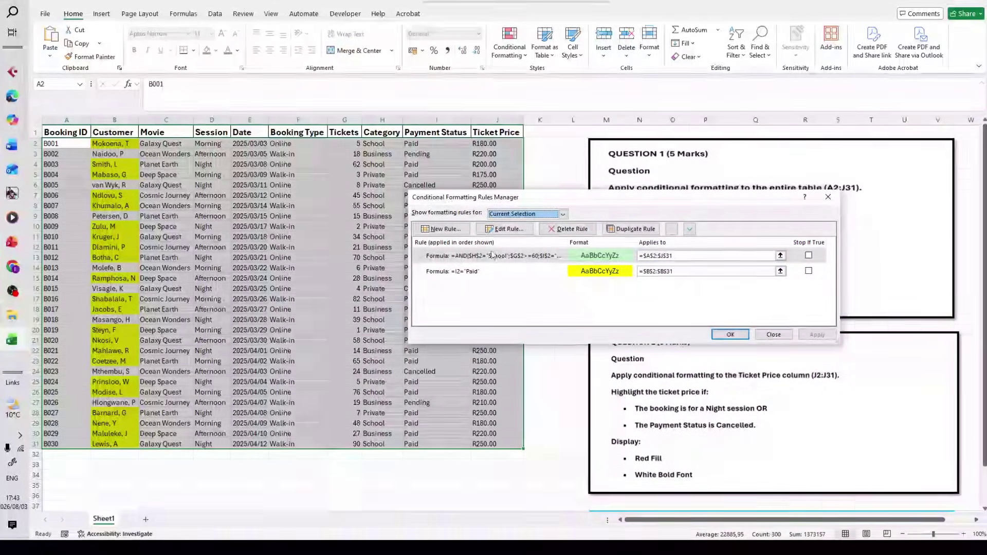
click(511, 230)
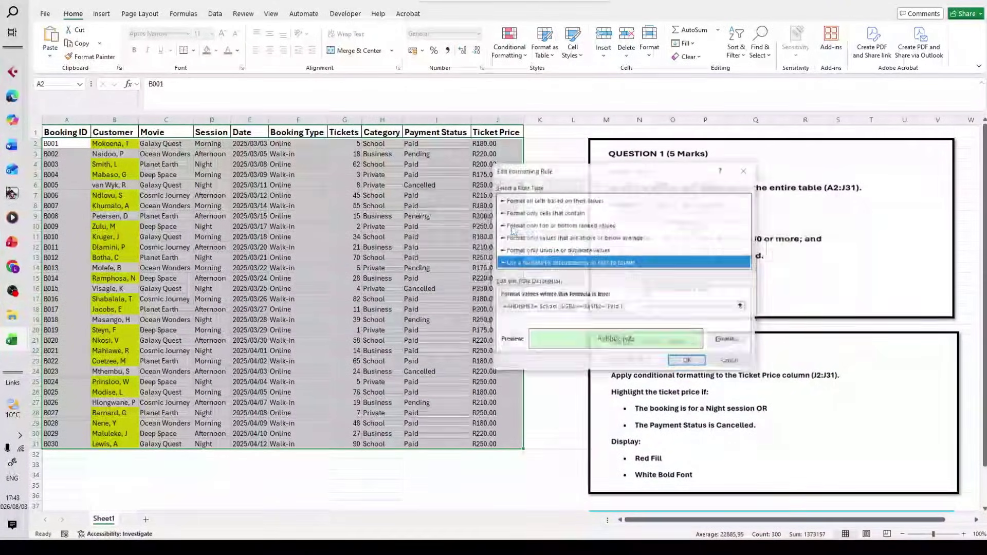
click(530, 306)
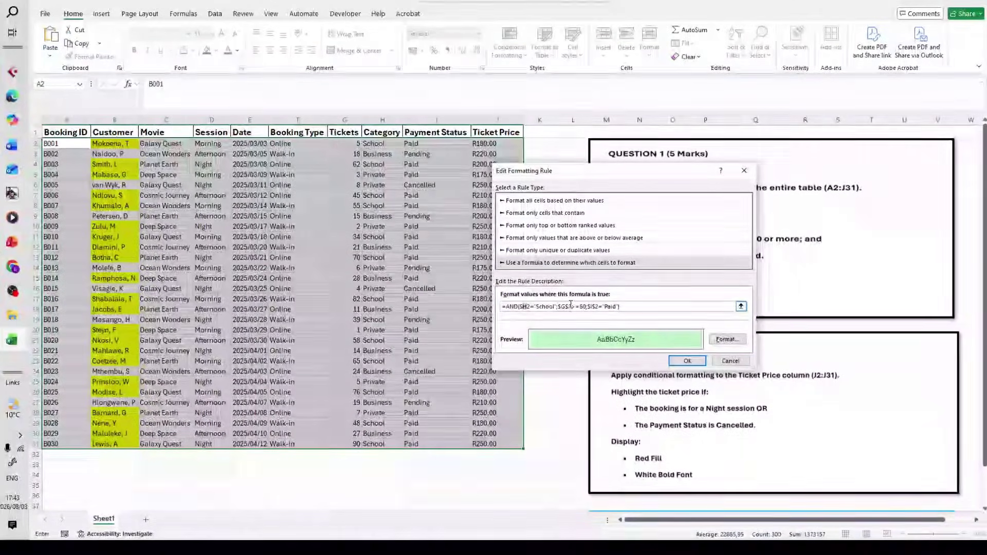
click(568, 306)
key(BackSpace)
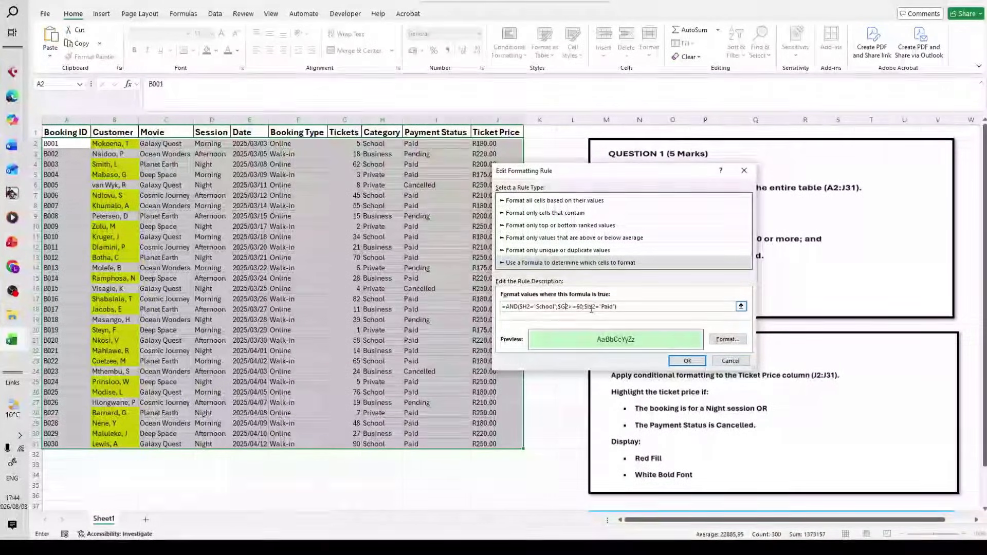
click(592, 308)
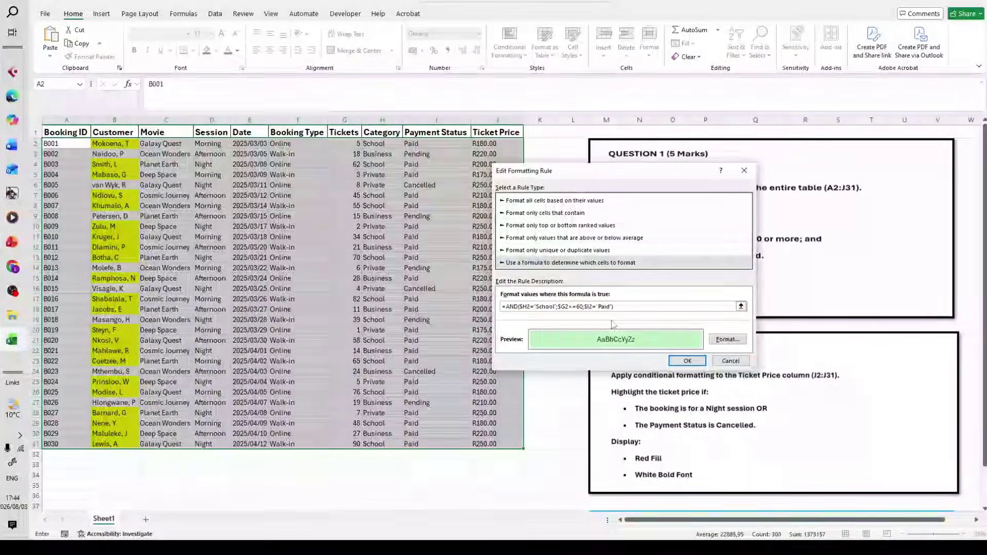
key(BackSpace)
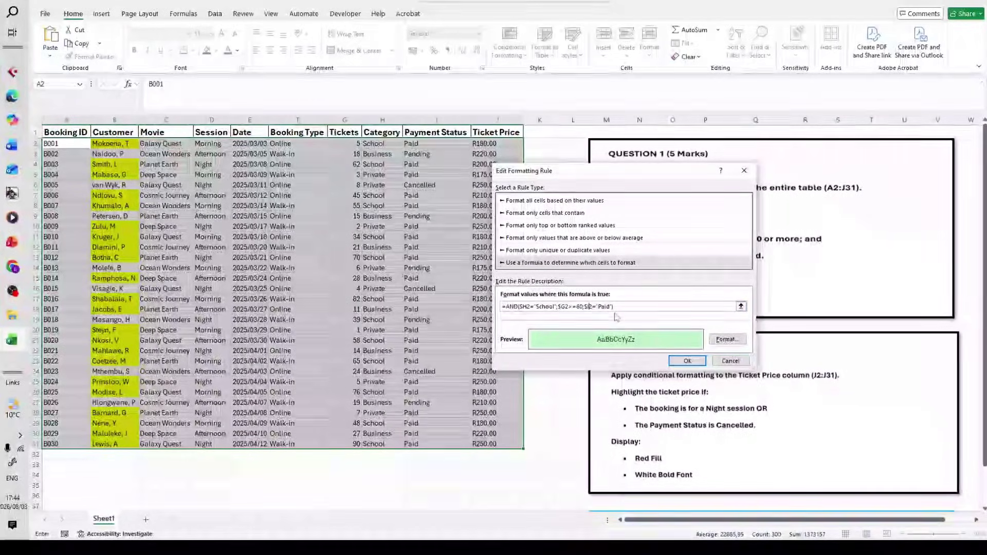
click(702, 362)
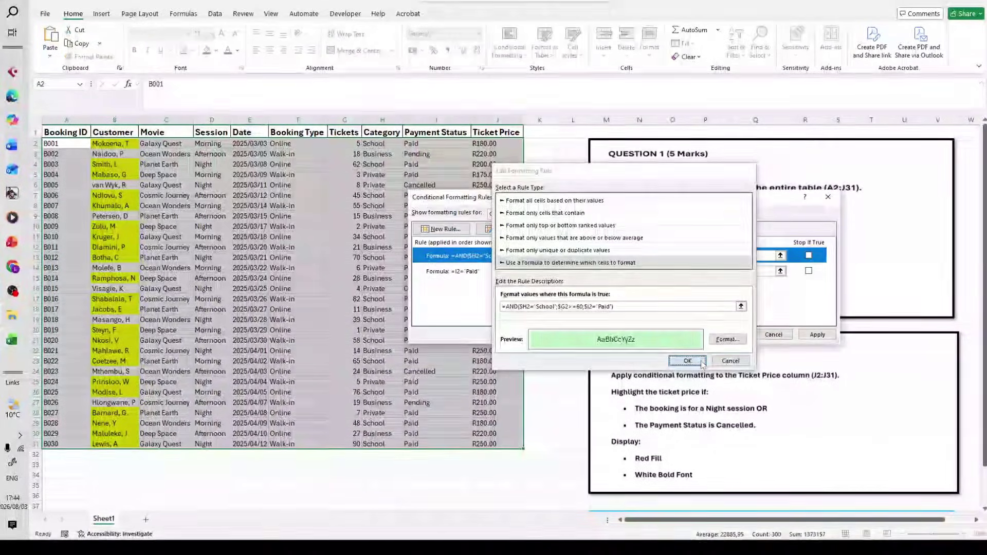
click(729, 334)
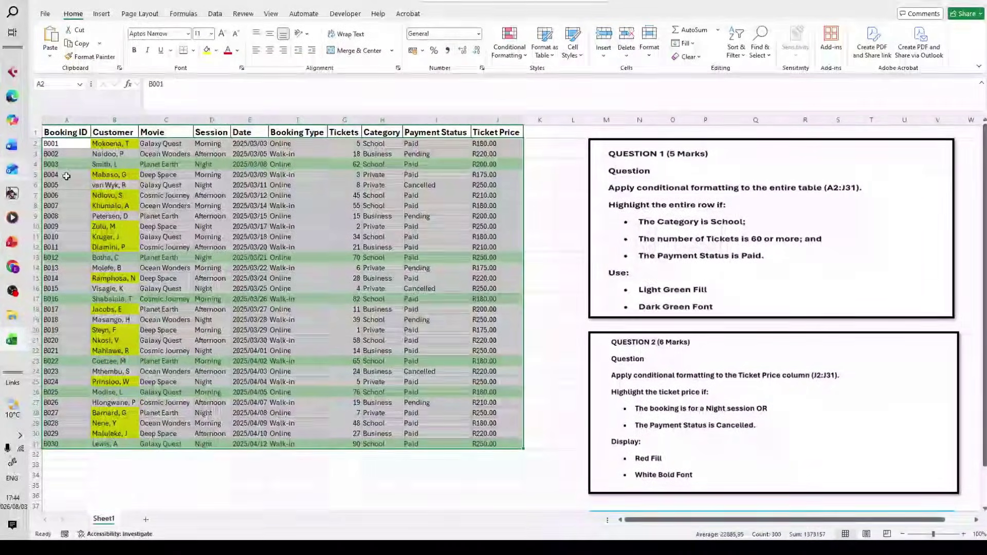
click(56, 164)
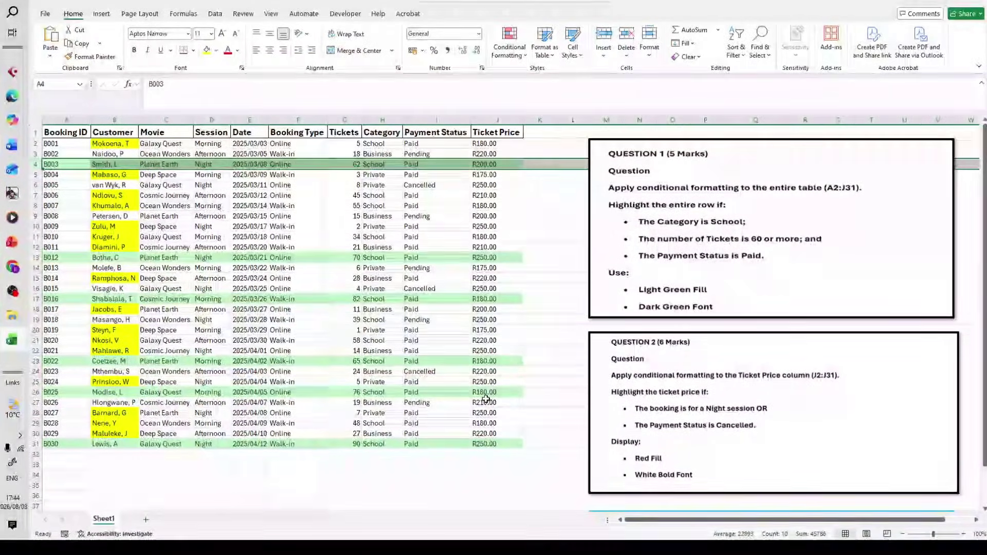
click(582, 440)
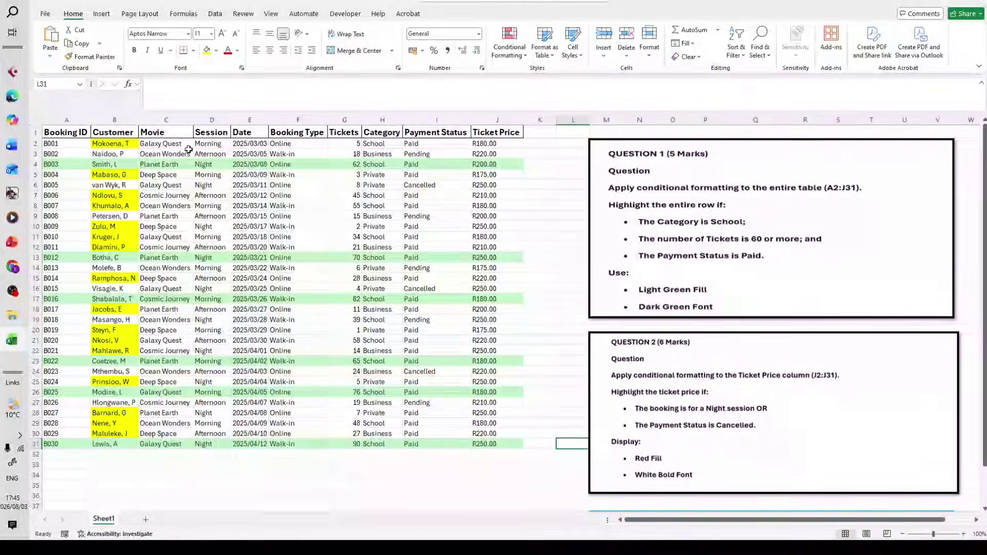
Start a new formula-based conditional formatting rule for the ticket prices in J2:J31, keeping the Question 2 instructions in view.
drag(486, 144, 490, 446)
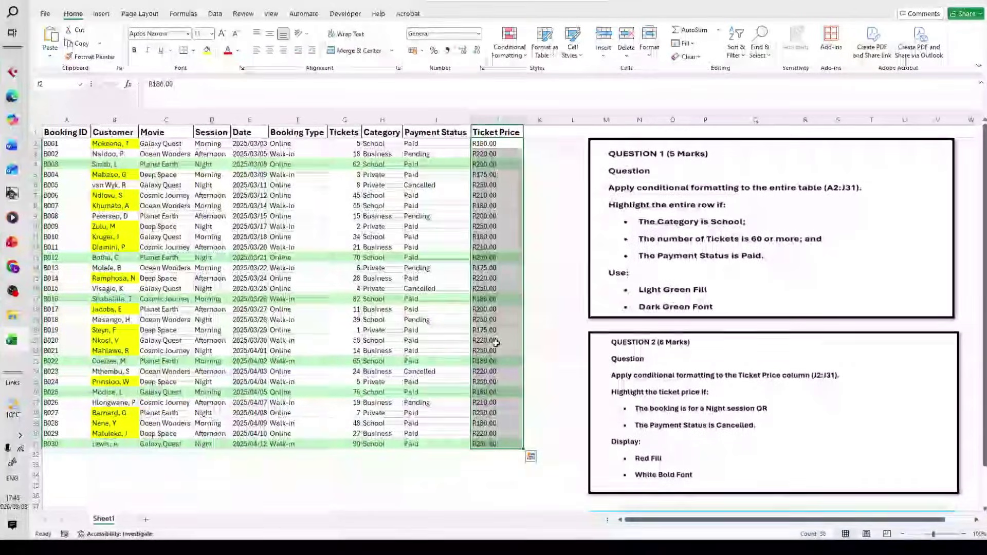
click(508, 51)
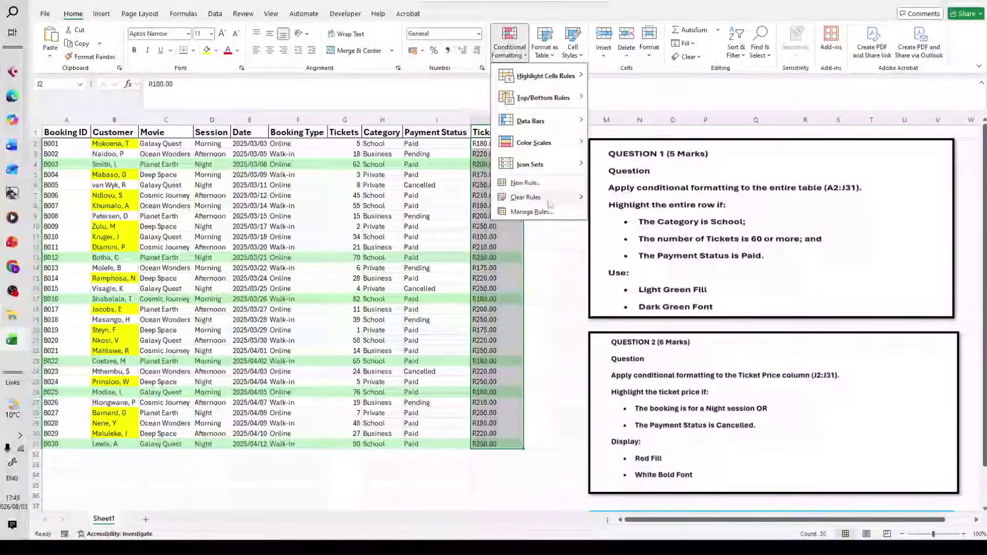
click(531, 210)
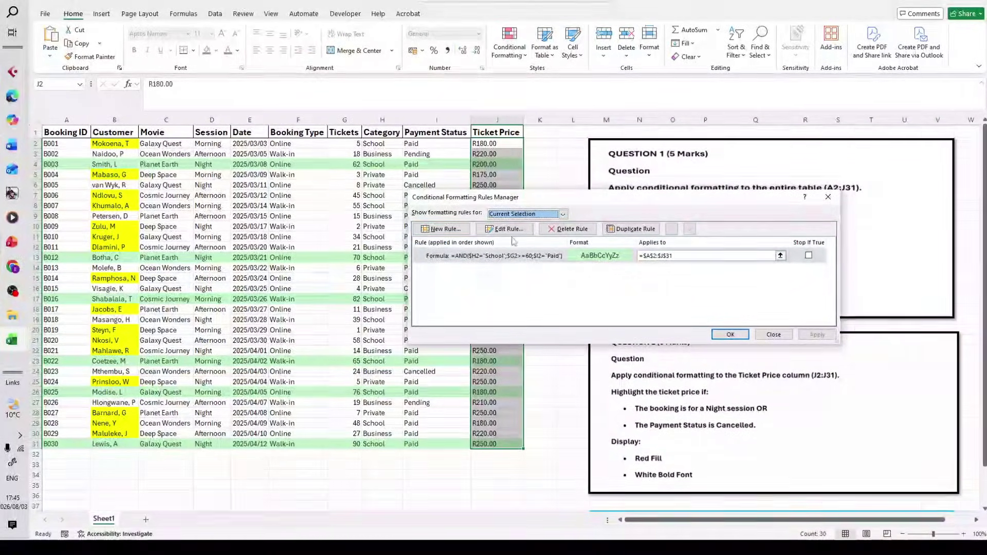
click(441, 229)
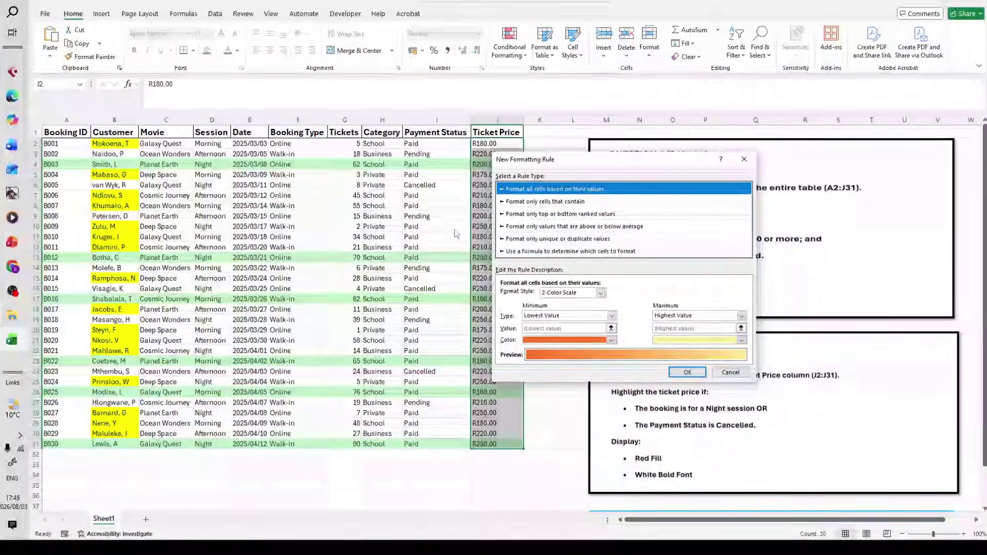
click(583, 251)
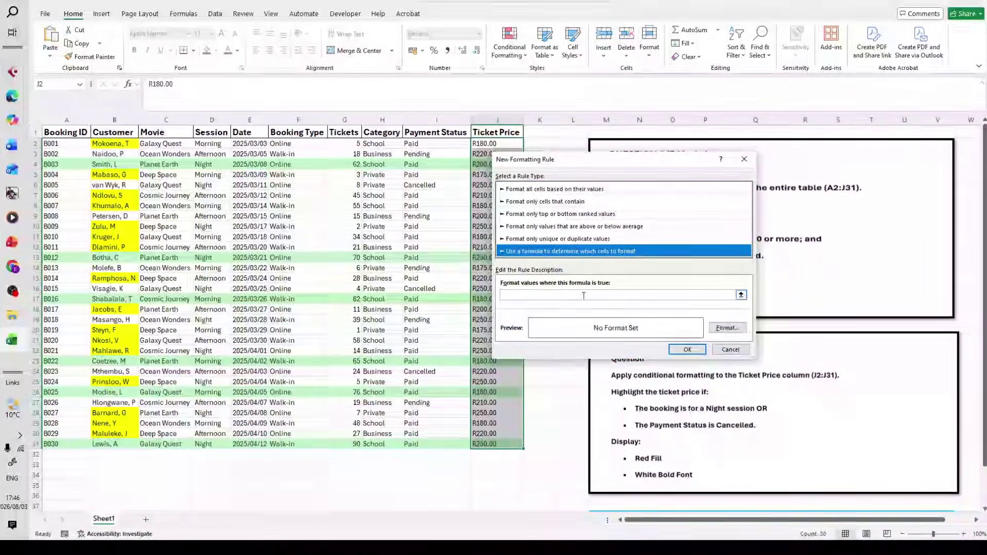
click(559, 296)
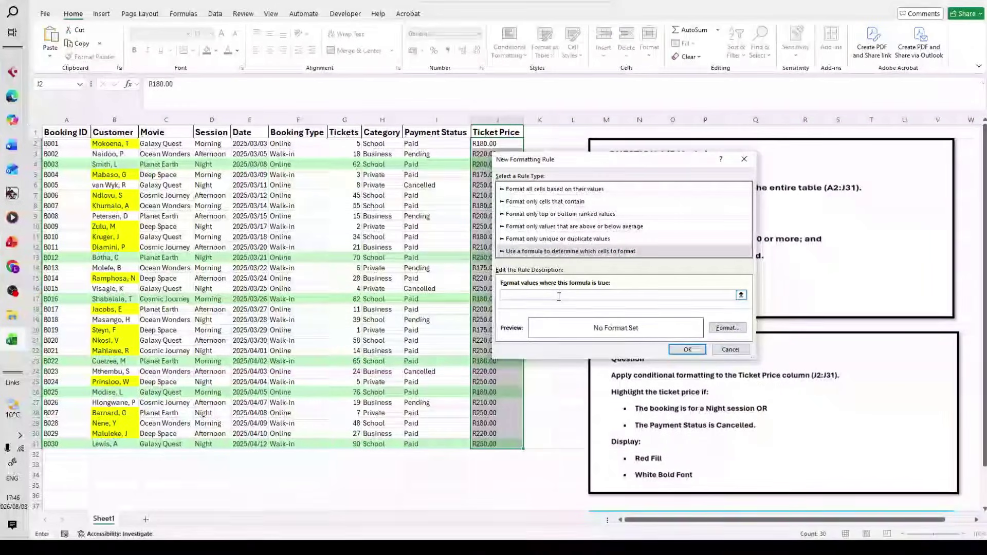
drag(653, 165, 455, 164)
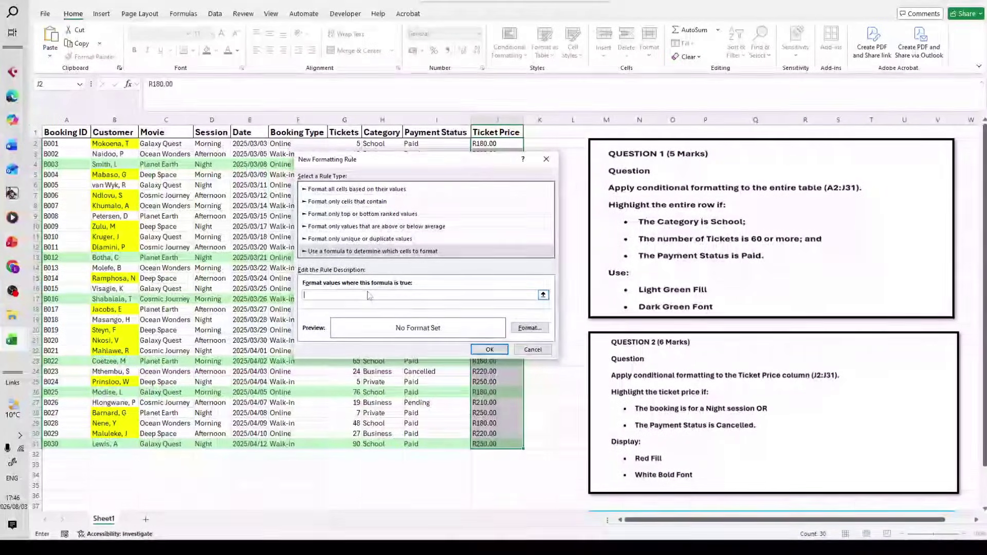
Begin the rule's OR formula with the session condition, =OR($D$2="Night".
text(=)
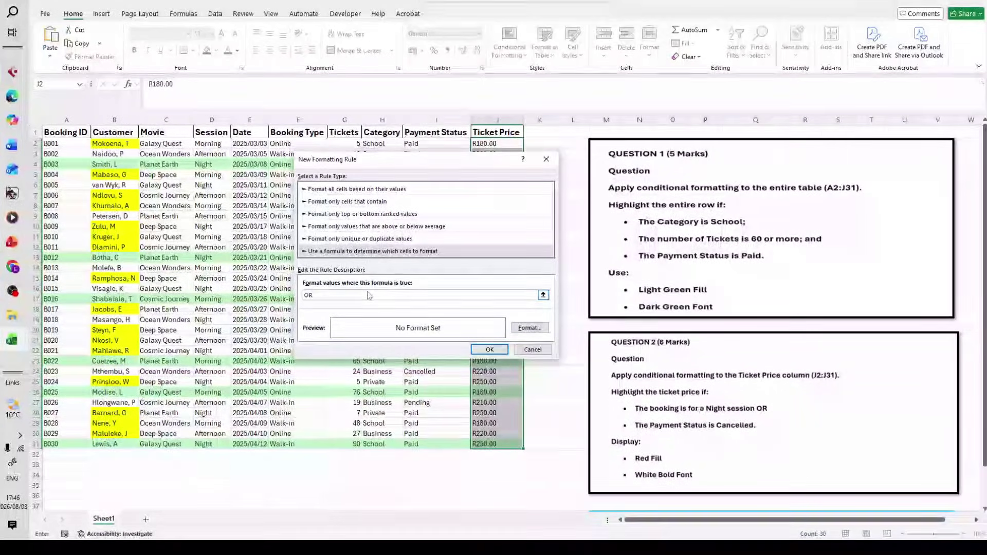
key(BackSpace)
key(BackSpace)
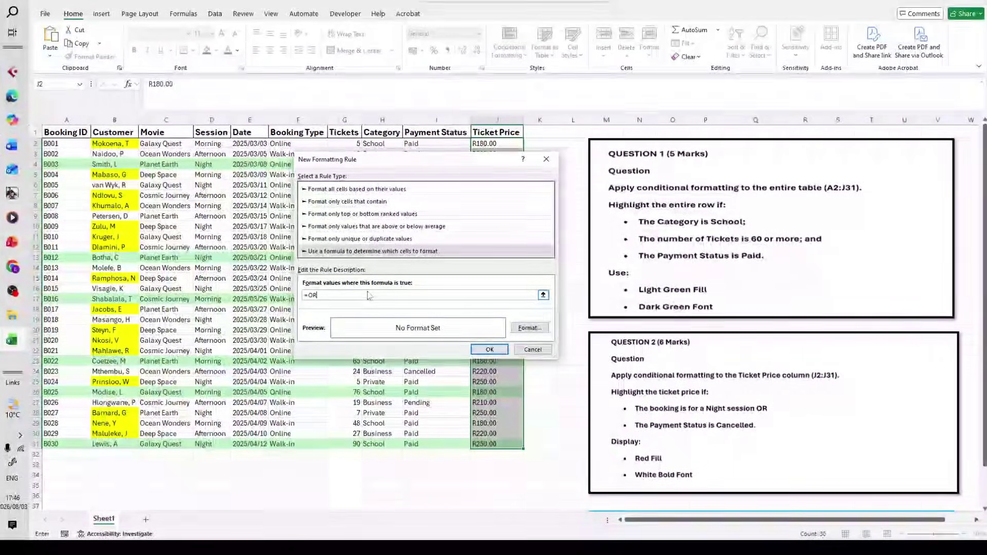
text(OR)
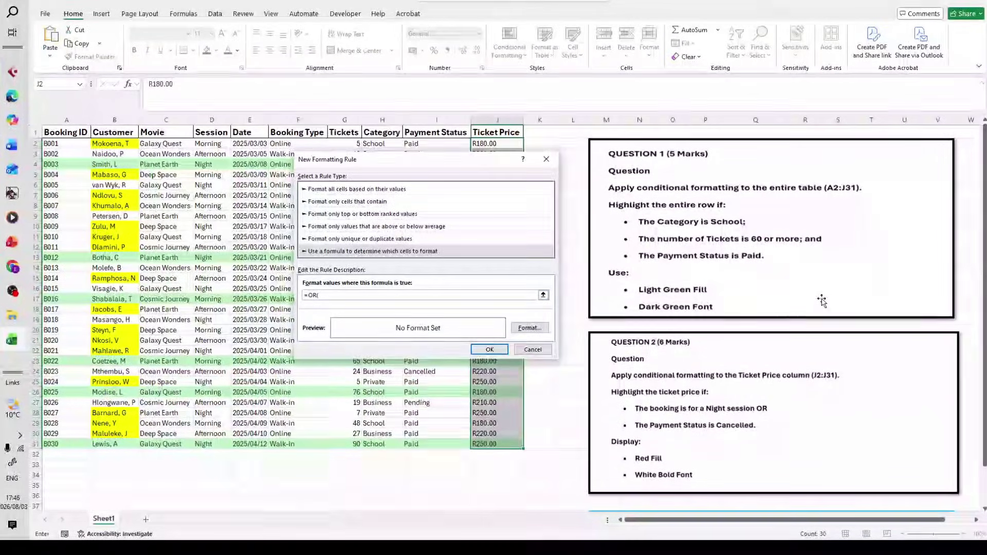
text(()
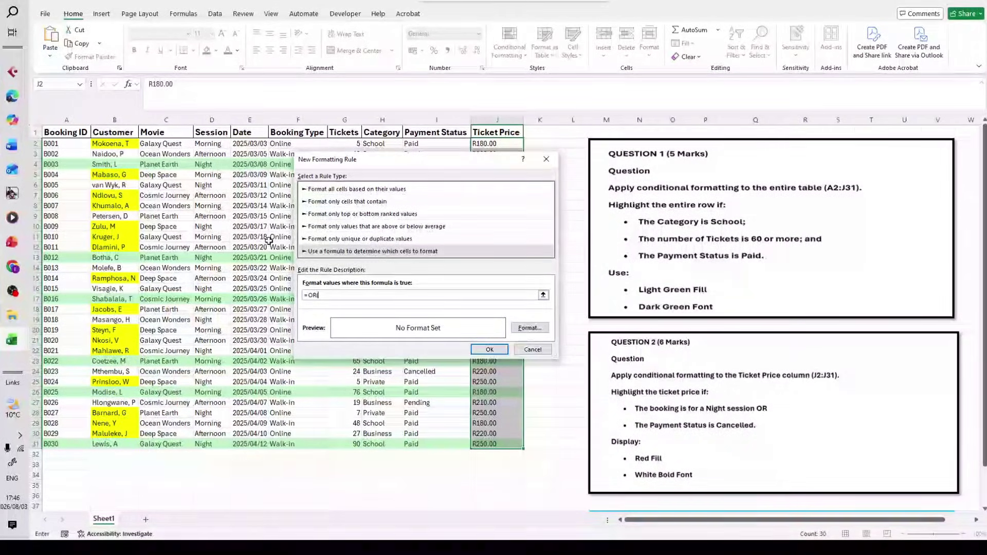
text(()
click(211, 144)
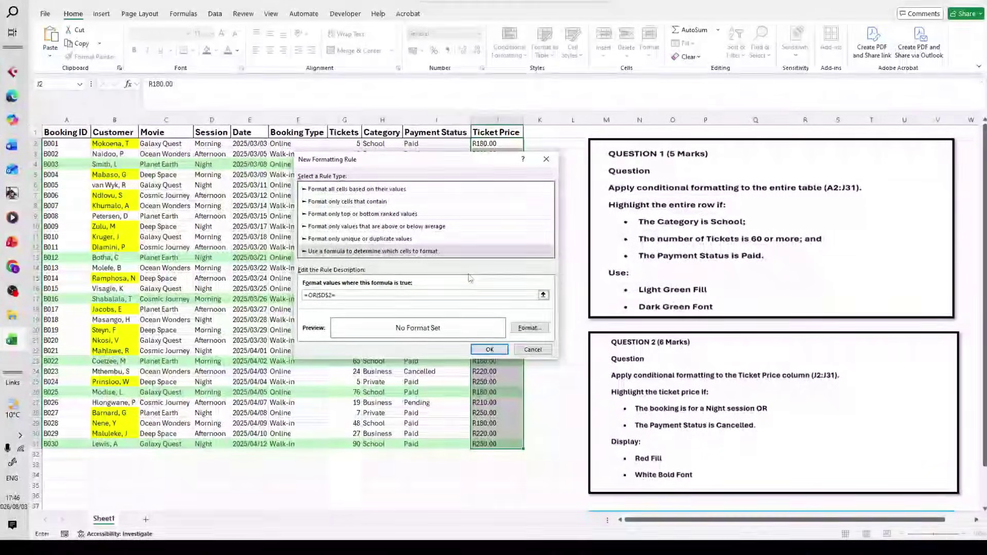
text("Night")
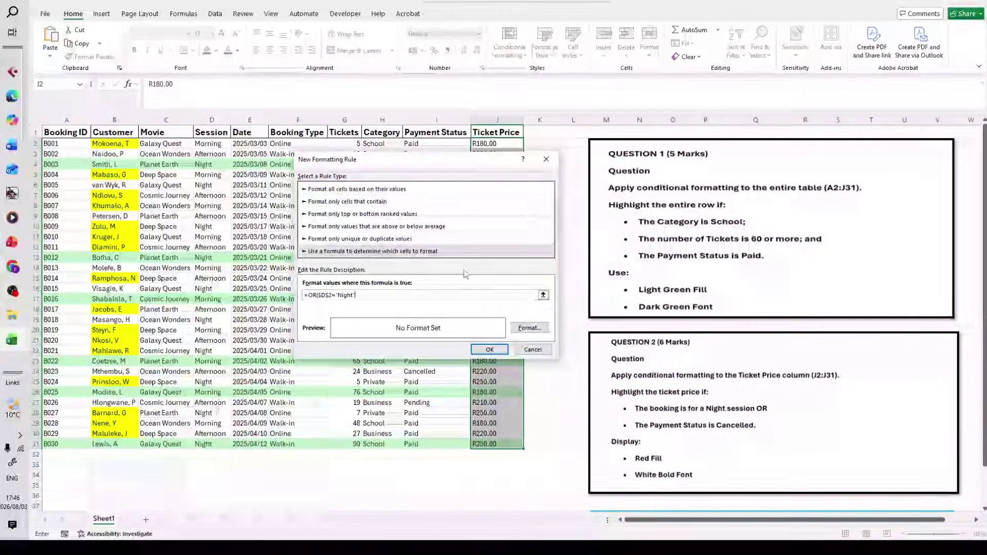
Complete the OR formula with the payment status condition $I$2="Cancelled" as its second argument.
text(,)
drag(432, 170, 430, 258)
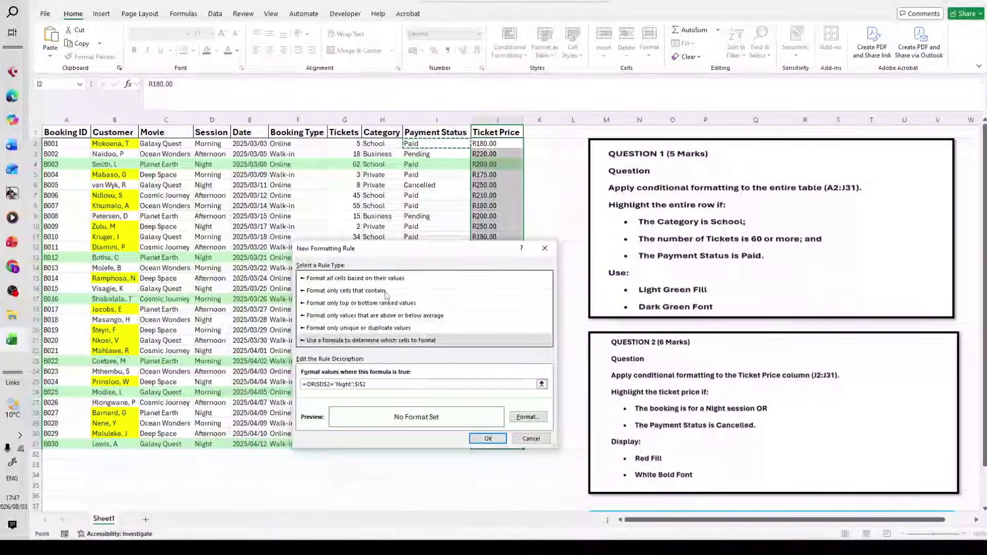
text(=)
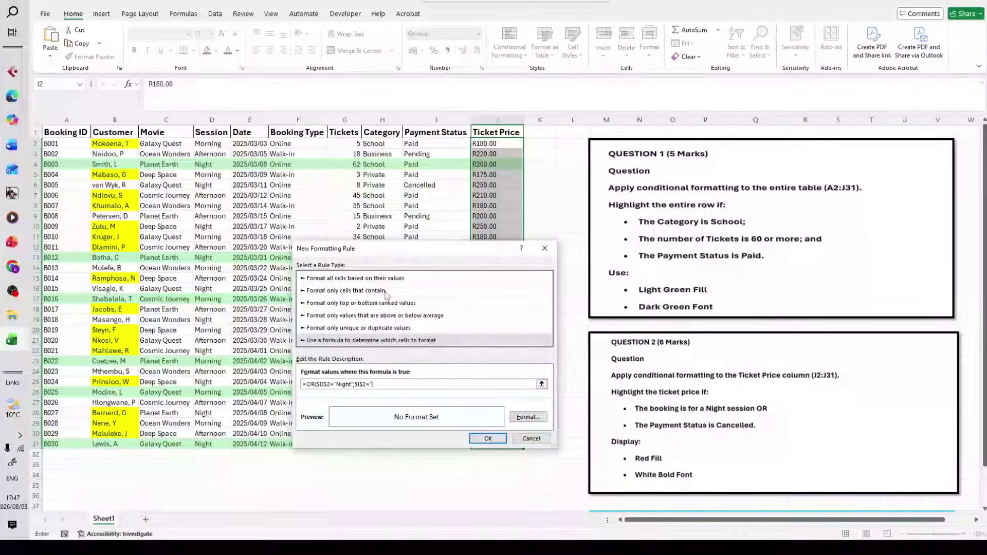
text("Ca)
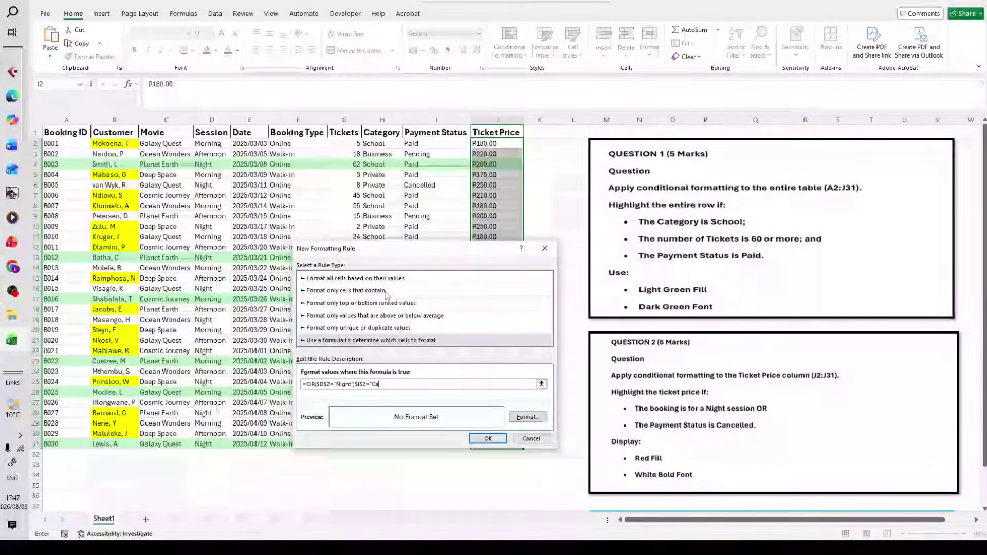
text(nd)
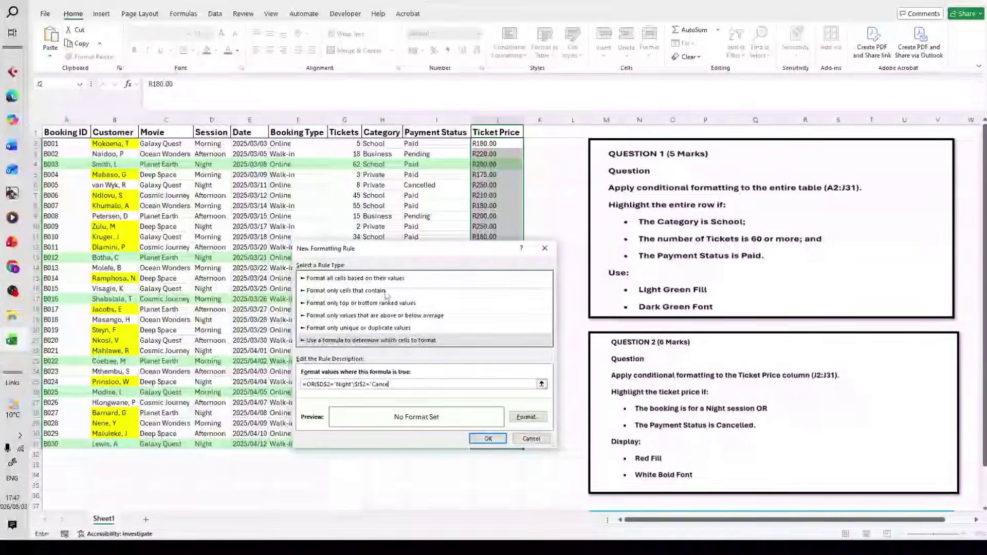
text(elled")
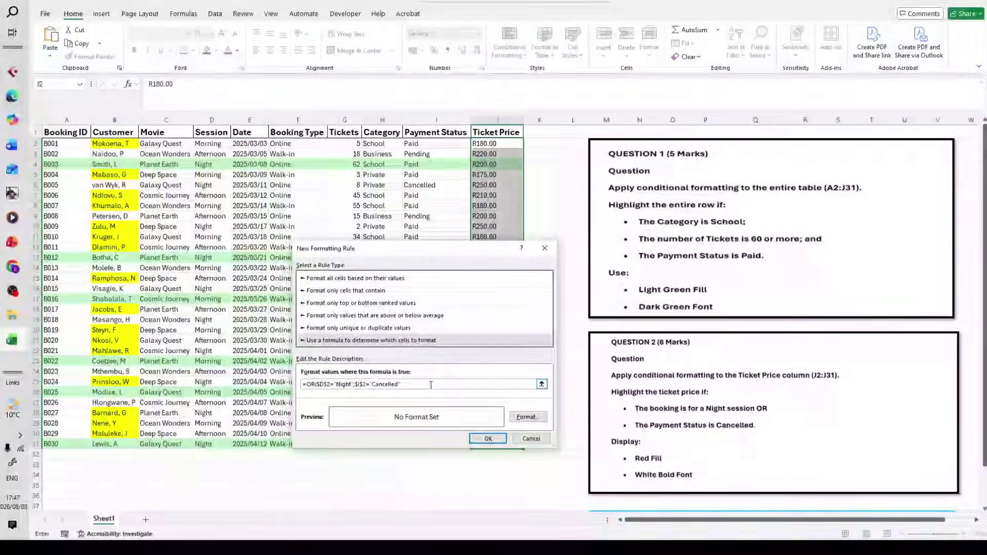
text())
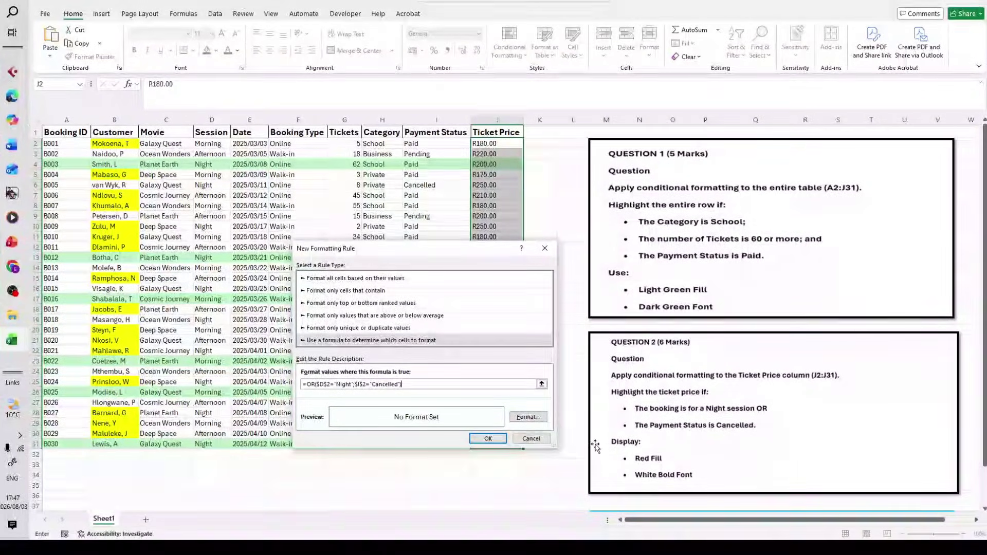
Give the ticket price rule a red fill with a white bold font.
click(528, 417)
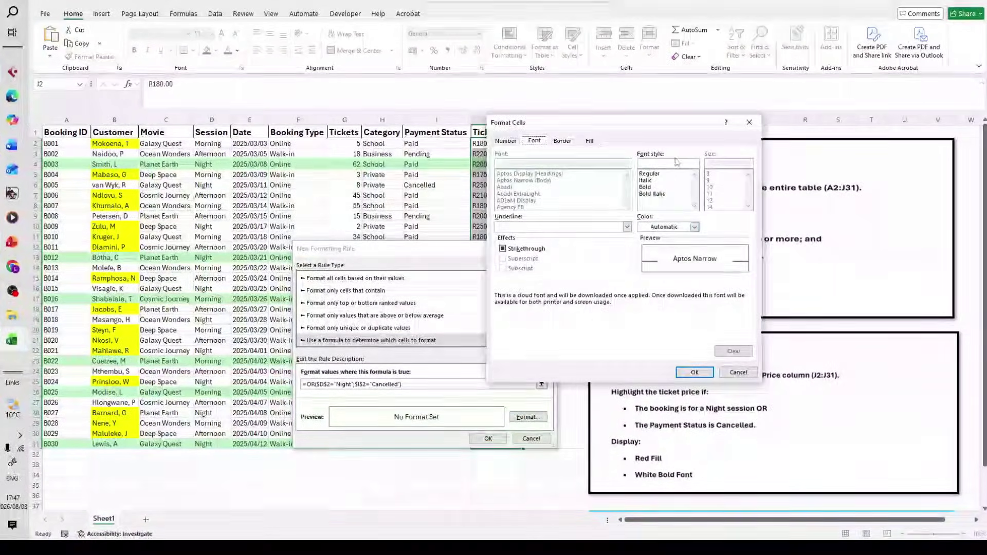
click(590, 140)
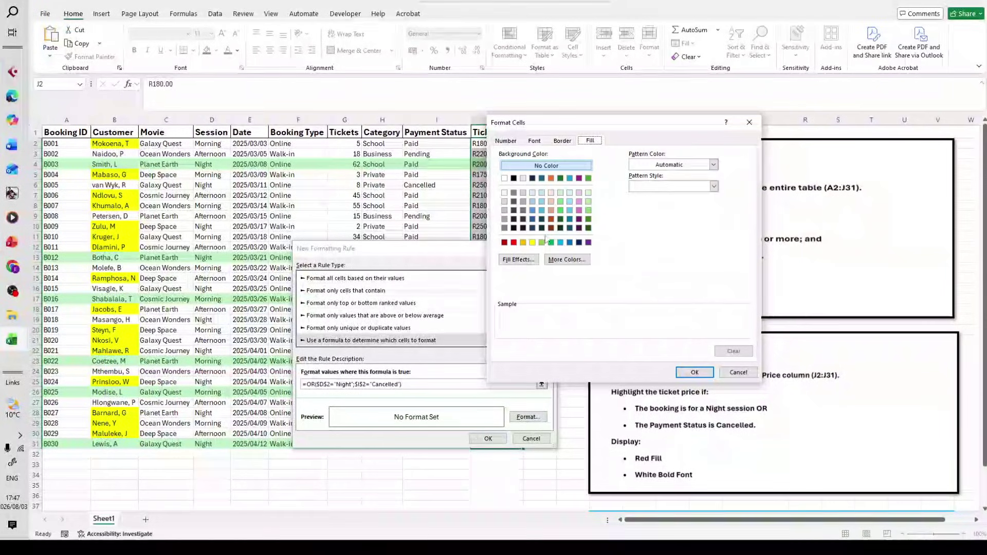
click(514, 243)
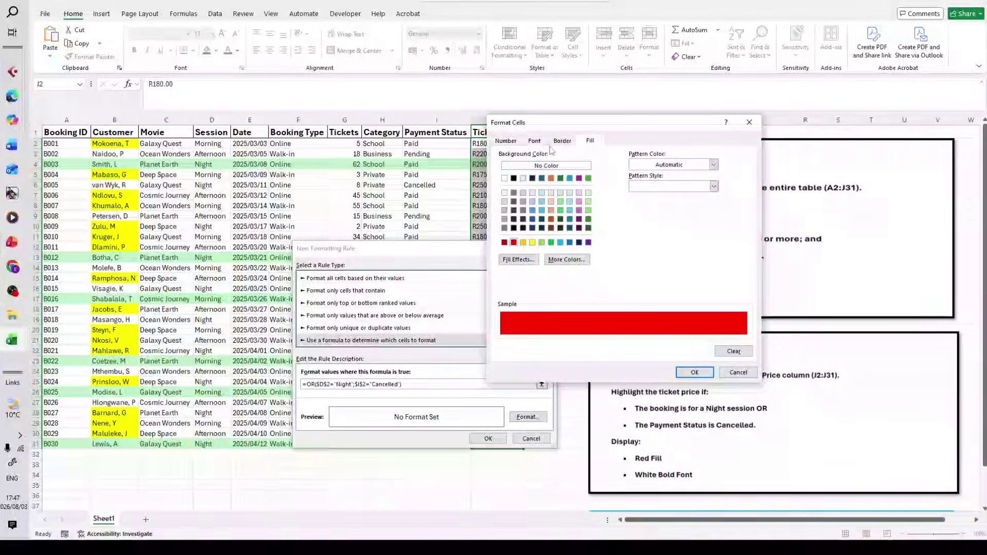
click(534, 140)
click(694, 226)
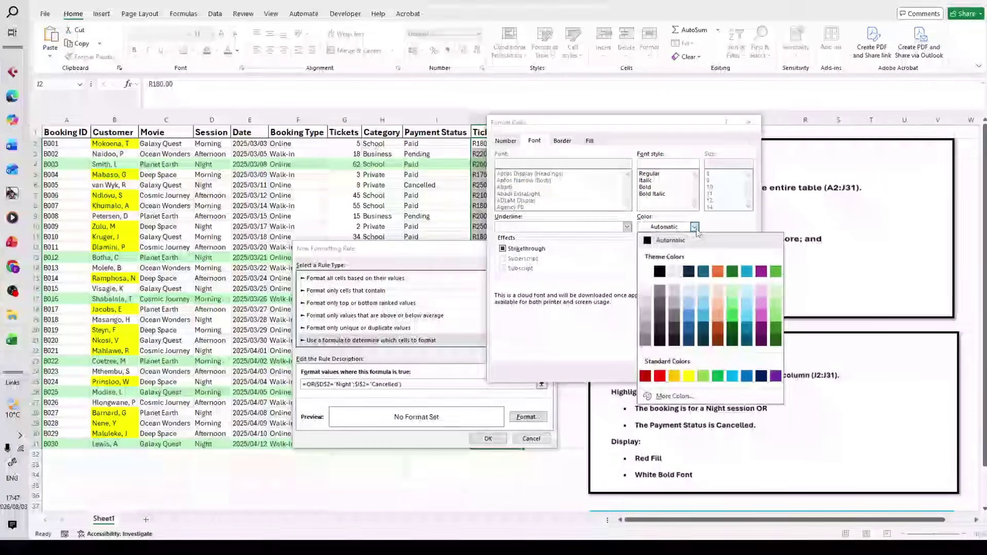
click(646, 271)
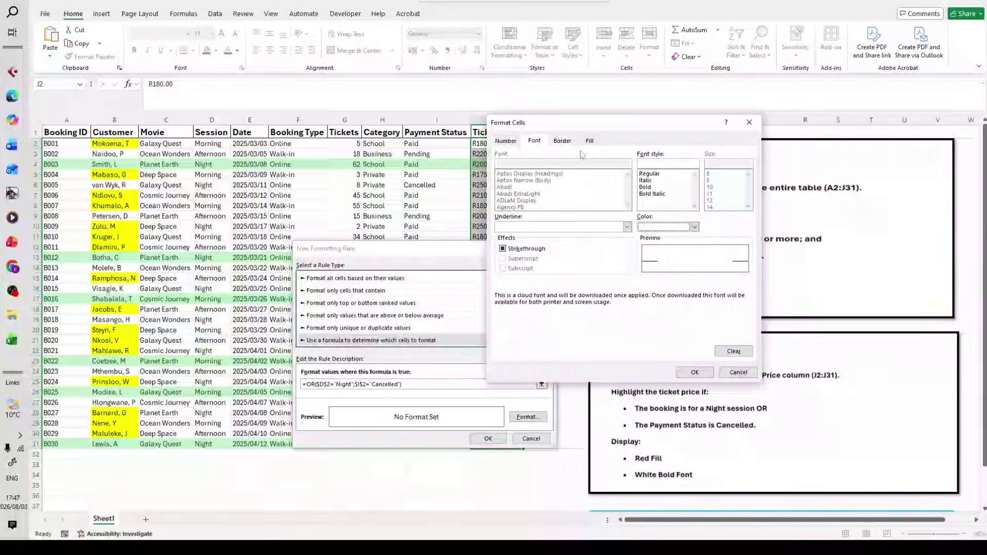
click(644, 188)
click(694, 372)
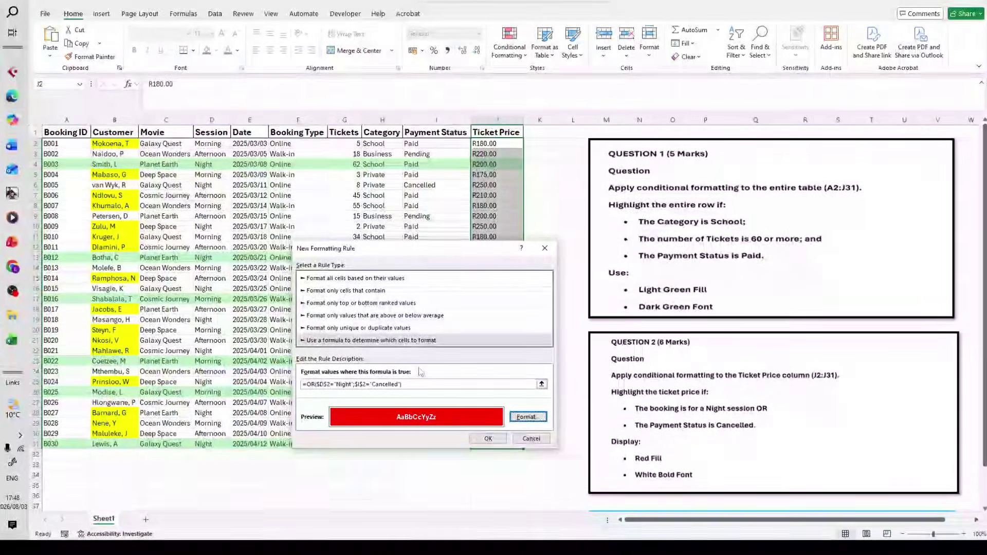
Save the red OR-based rule and apply it to the ticket prices in J2:J31.
click(489, 440)
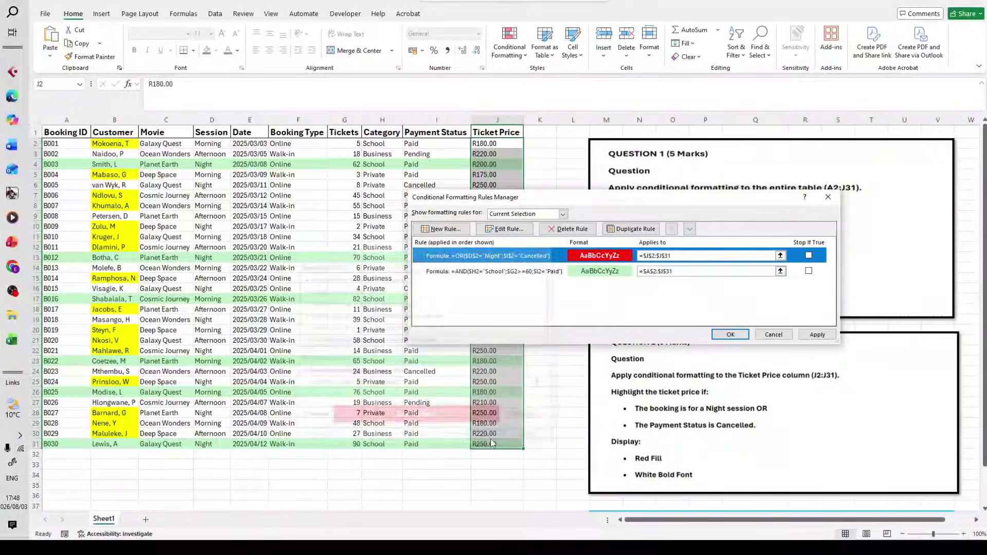
click(739, 336)
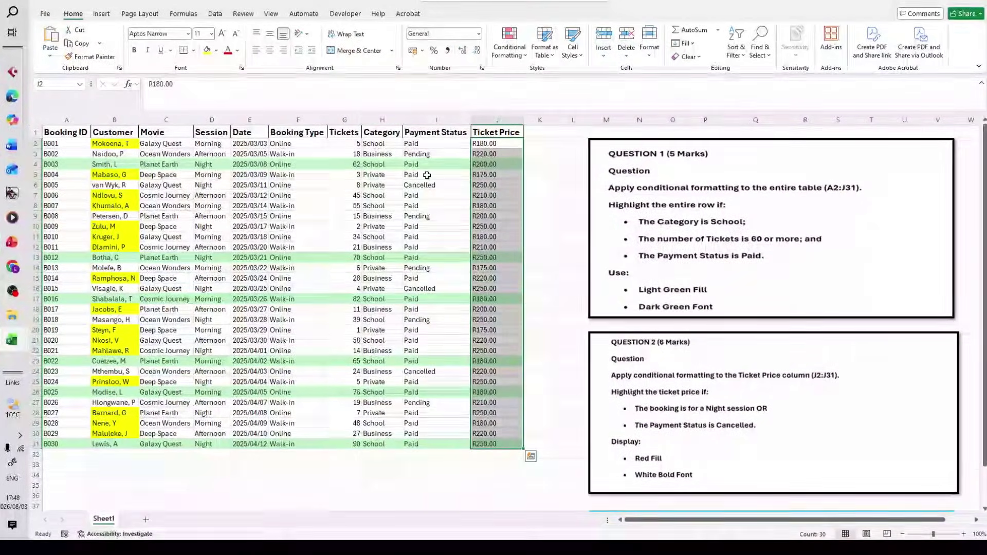
Make the row references relative in the ticket price rule, changing its formula to =OR($D2="Night";$I2="Cancelled"), and apply the edited rule.
click(508, 47)
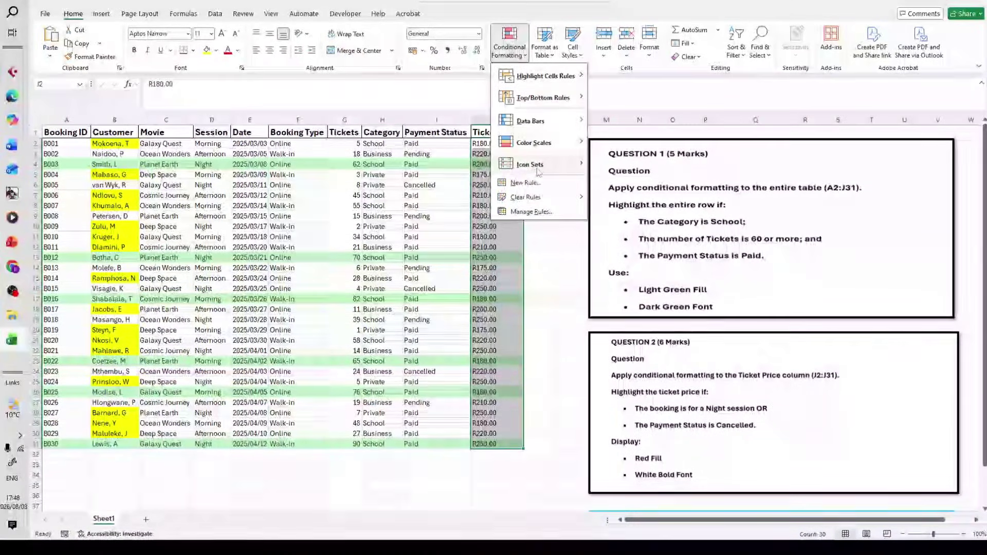
click(532, 212)
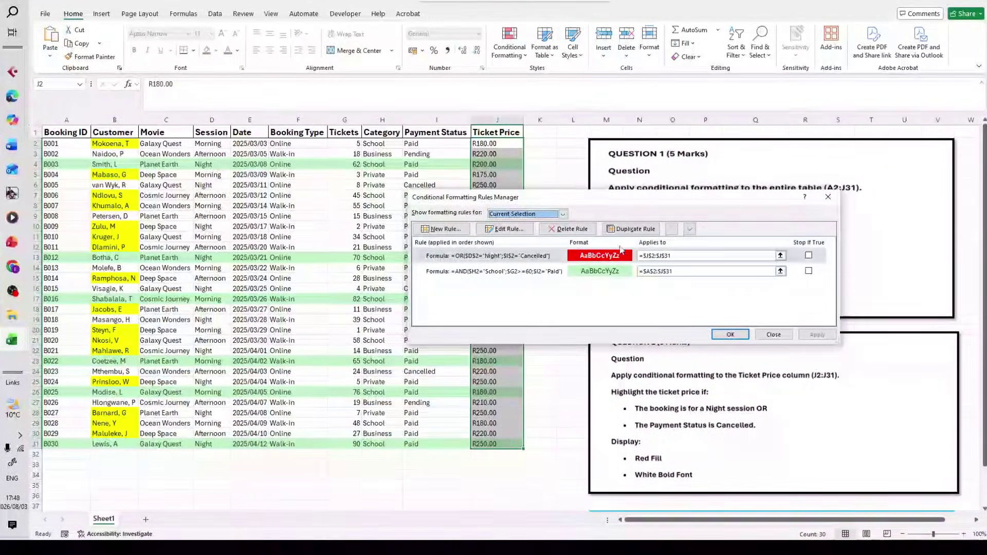
click(486, 229)
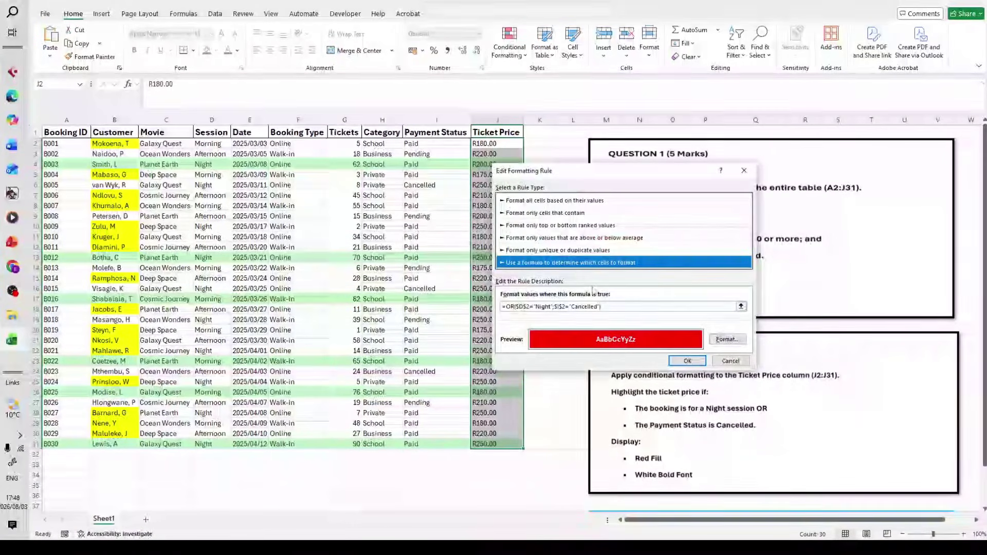
click(528, 307)
click(510, 306)
key(BackSpace)
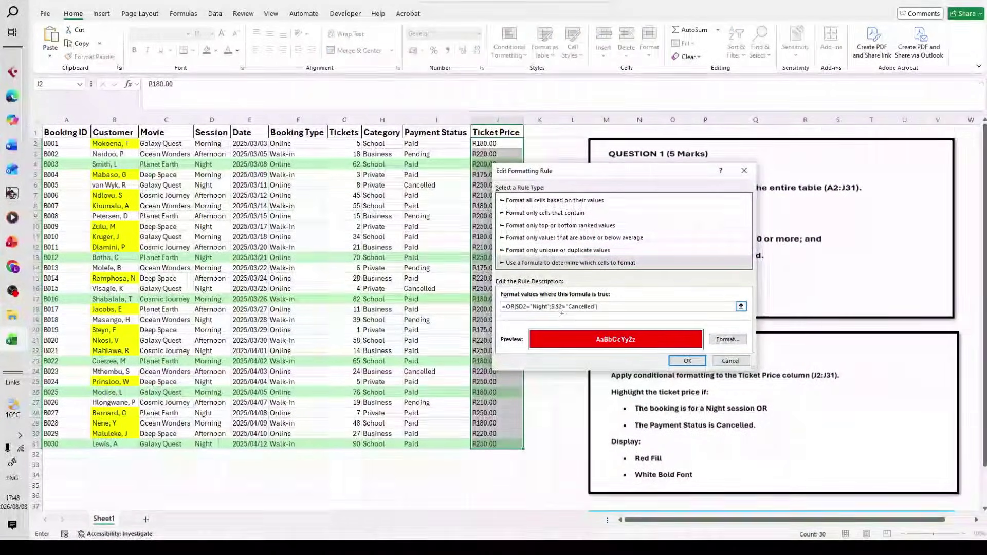
click(561, 306)
key(BackSpace)
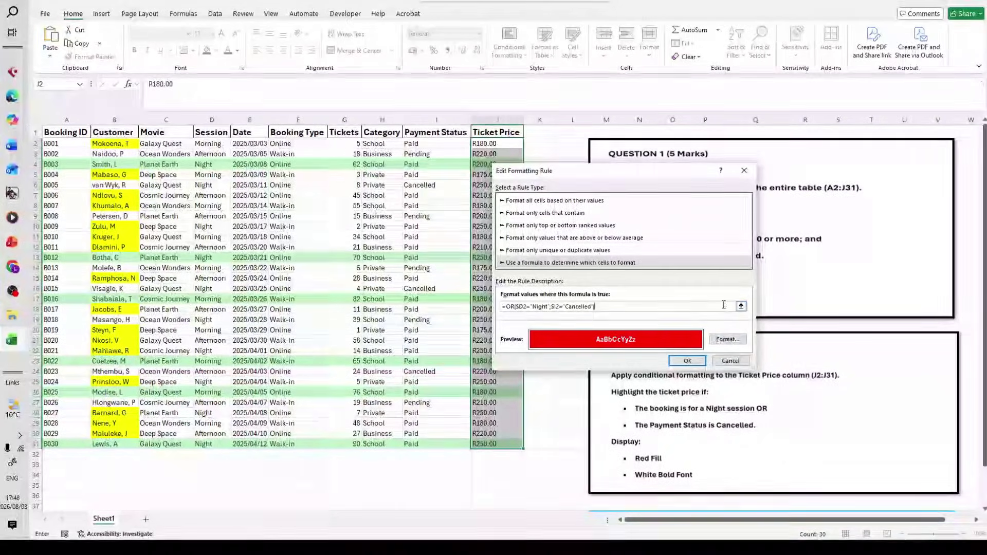
click(686, 362)
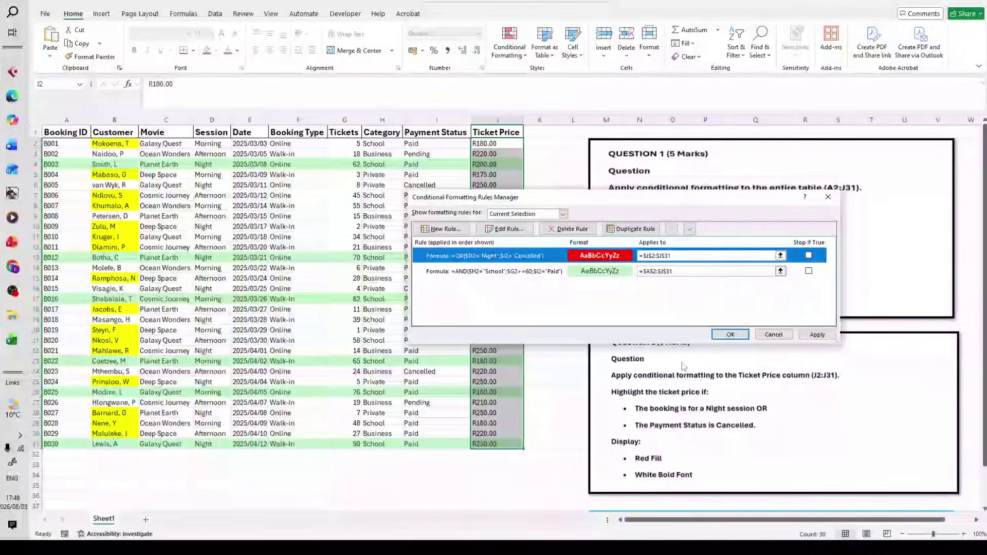
click(728, 335)
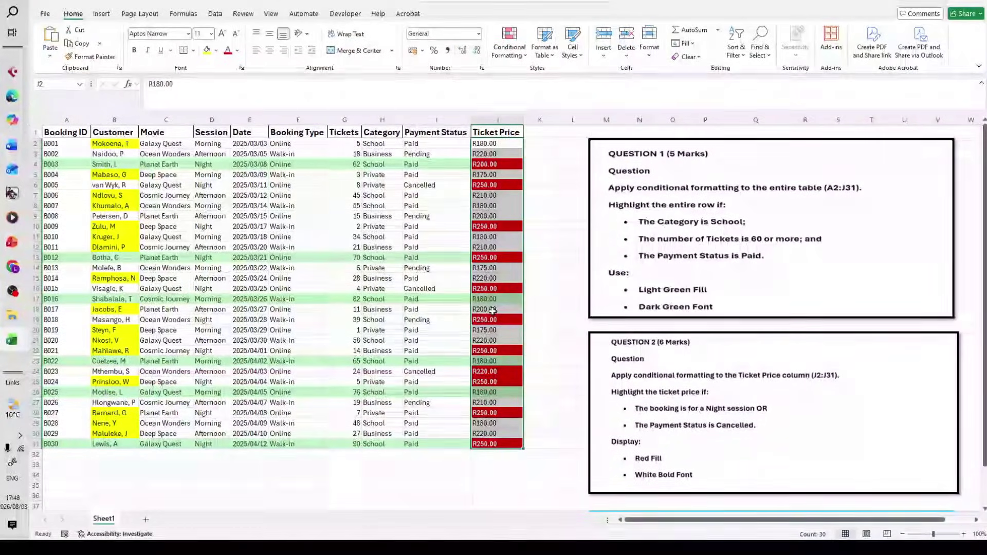